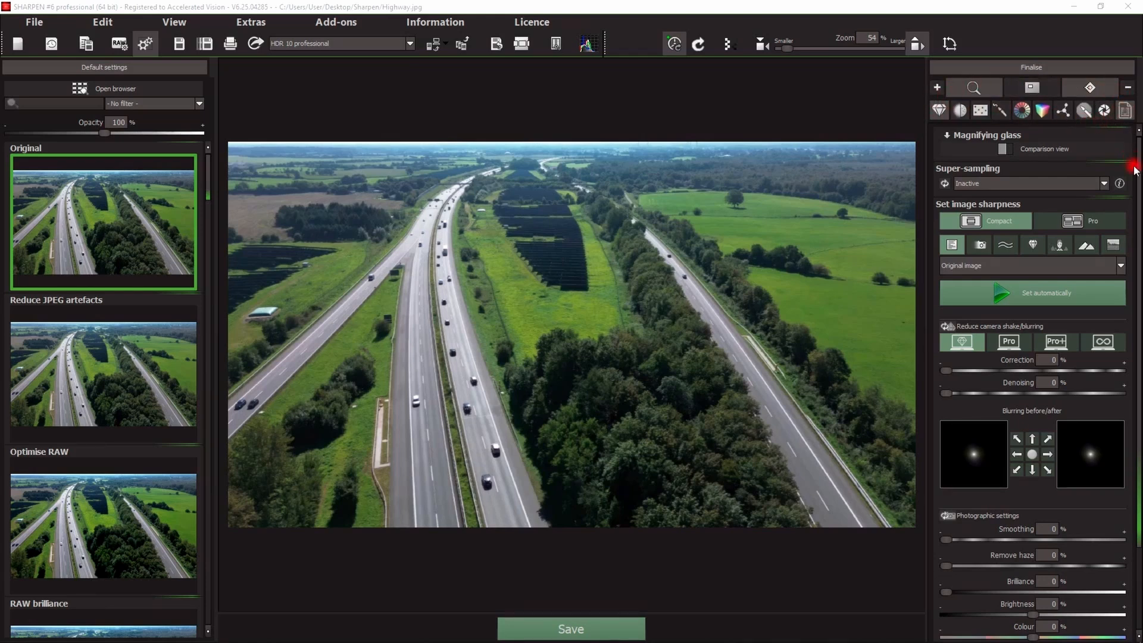
Step: Look over the Finalise settings, from the magnifying glass and super-sampling through image sharpness to the photographic settings
scroll(1135, 179, down, 3)
scroll(1135, 179, up, 3)
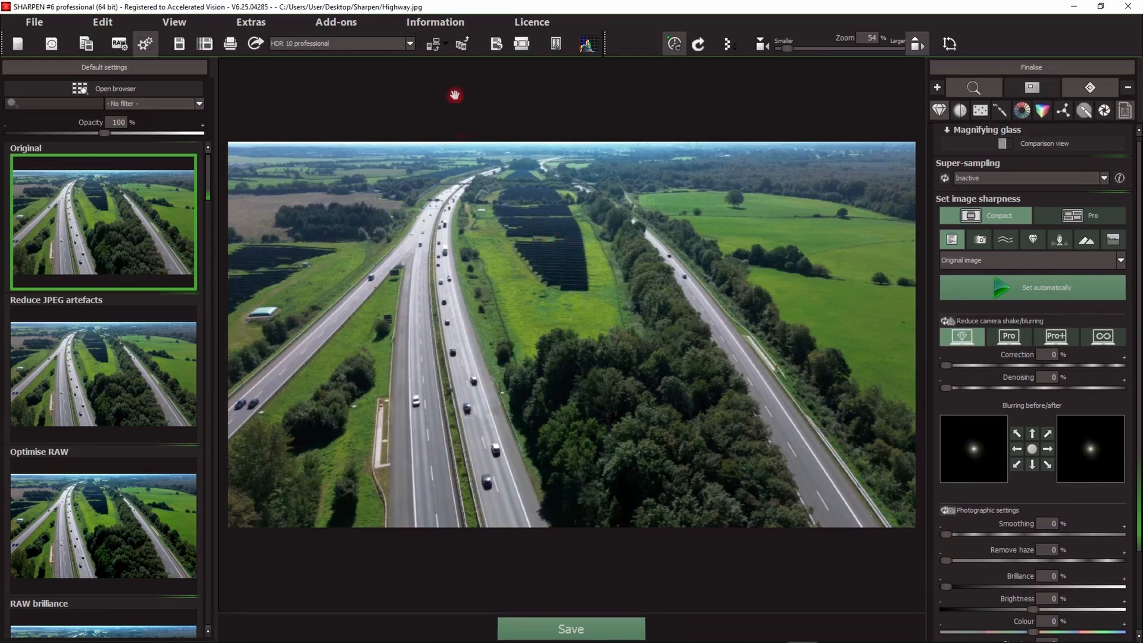
drag(1136, 189, 1138, 202)
drag(1138, 250, 1137, 127)
drag(1138, 187, 1138, 155)
click(980, 135)
click(982, 134)
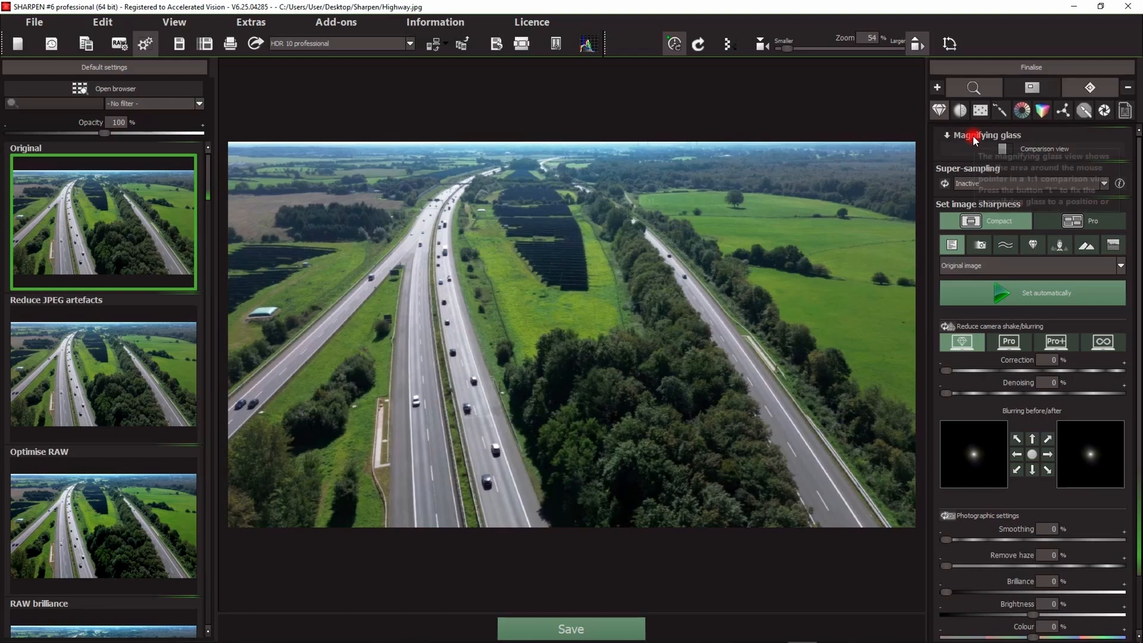
click(995, 136)
click(995, 135)
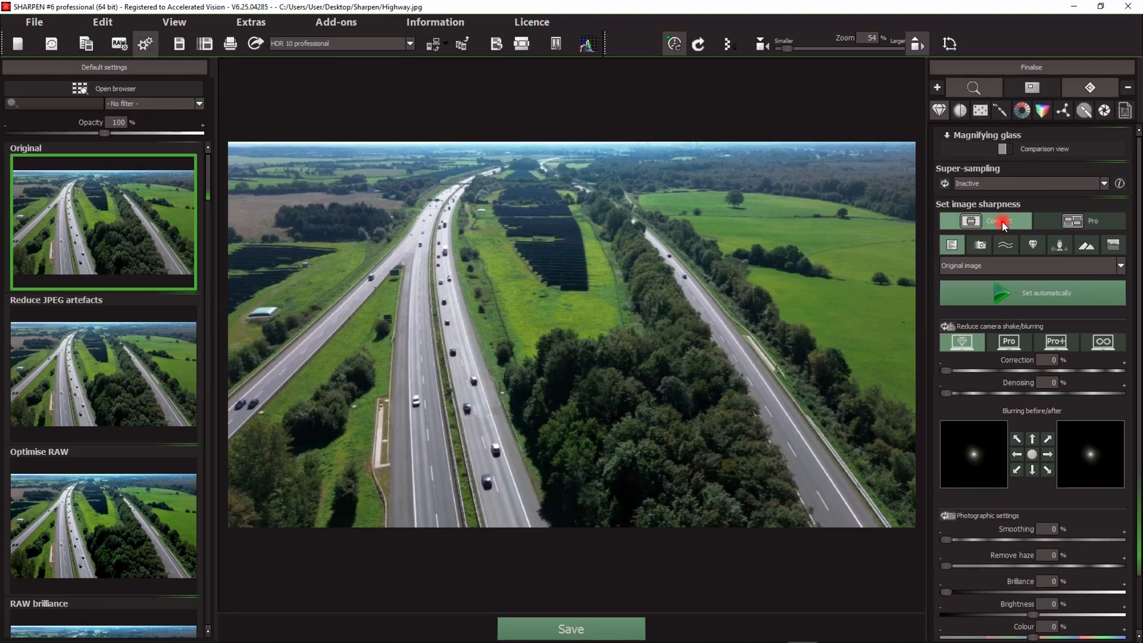
click(1090, 221)
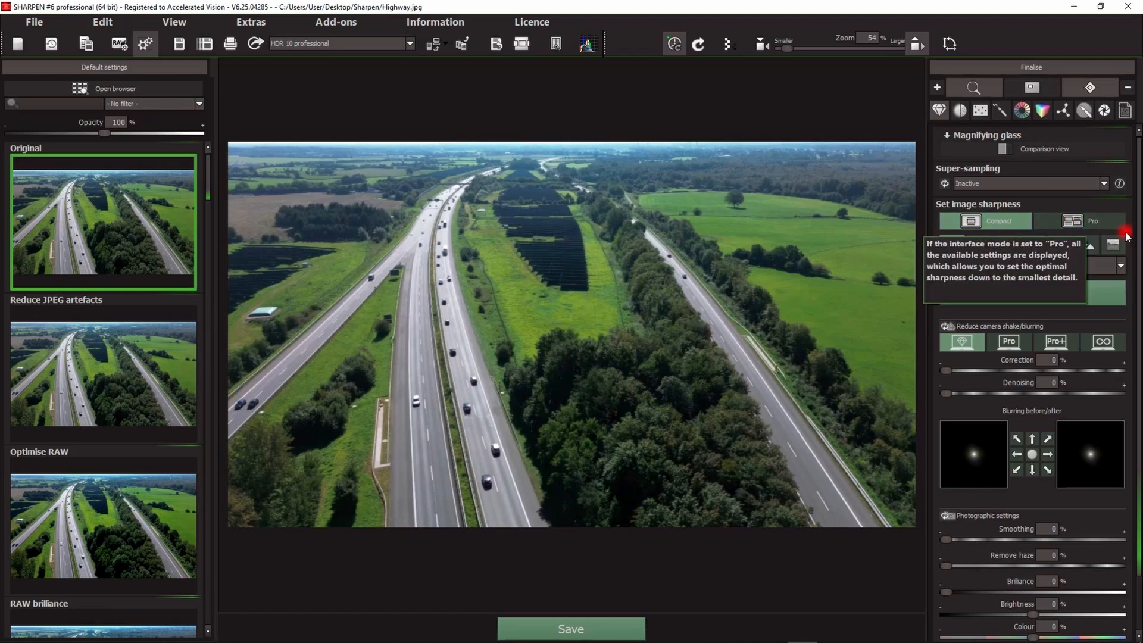
drag(1136, 219, 1137, 295)
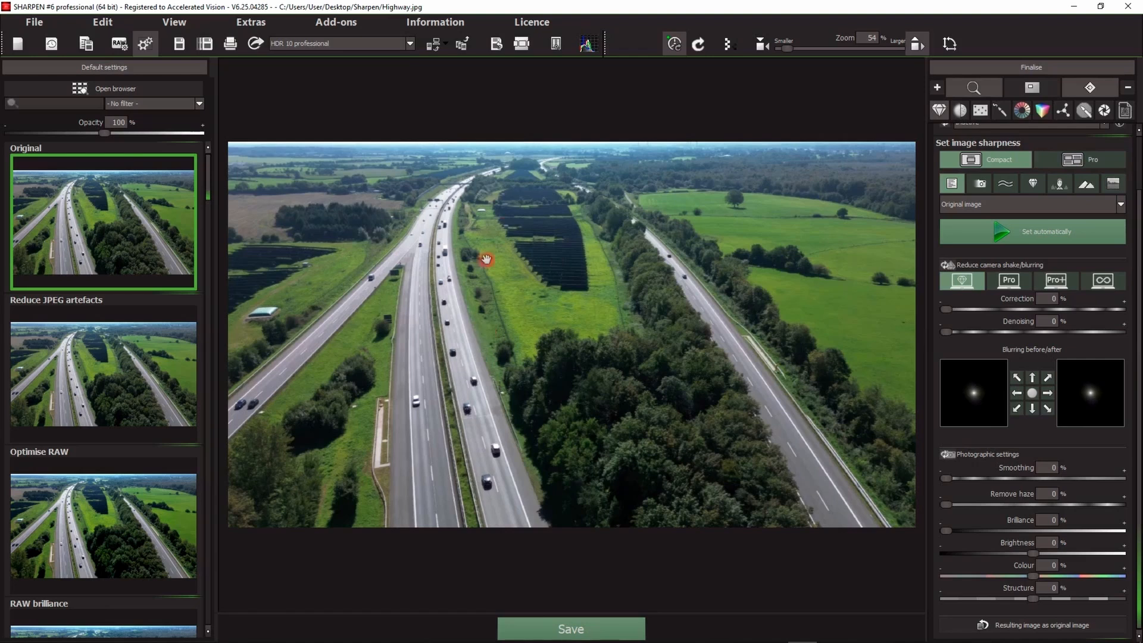
drag(1140, 266, 1140, 470)
scroll(1087, 570, up, 1)
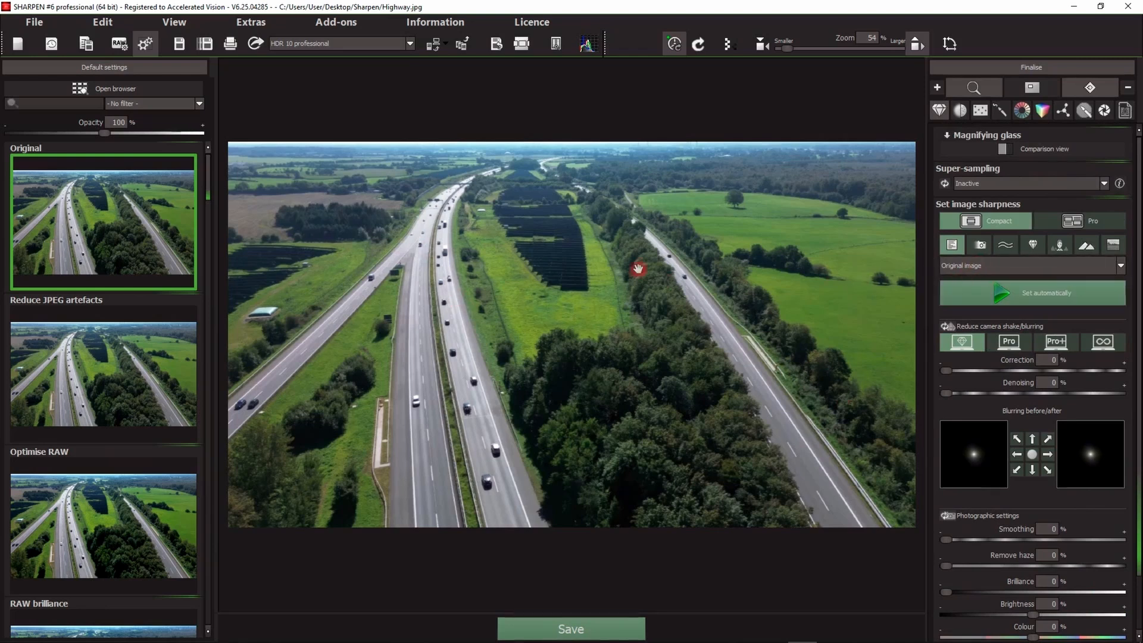
Step: Choose the camera-shake preset category, have the image sharpness set automatically, and inspect the cars on the highway up close
click(979, 244)
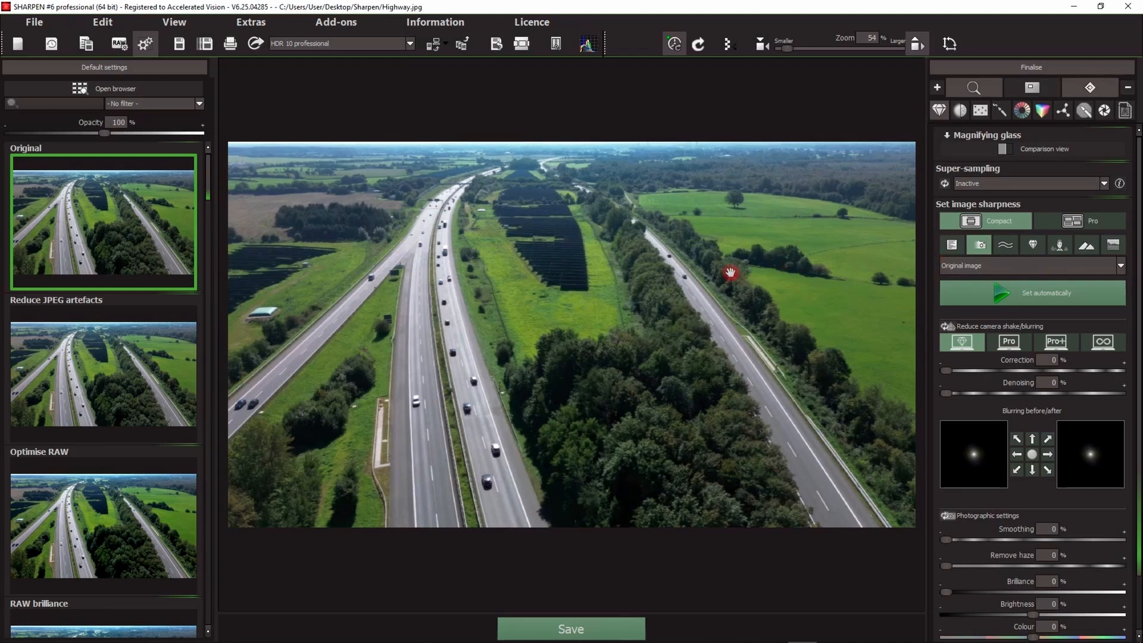
click(1018, 292)
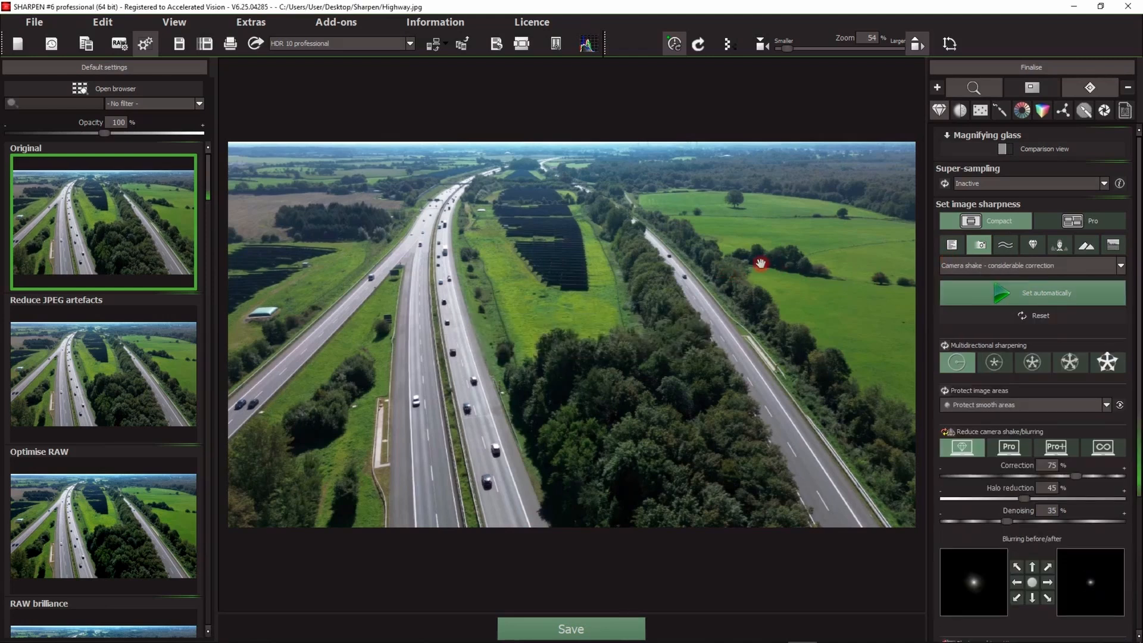
scroll(575, 314, up, 5)
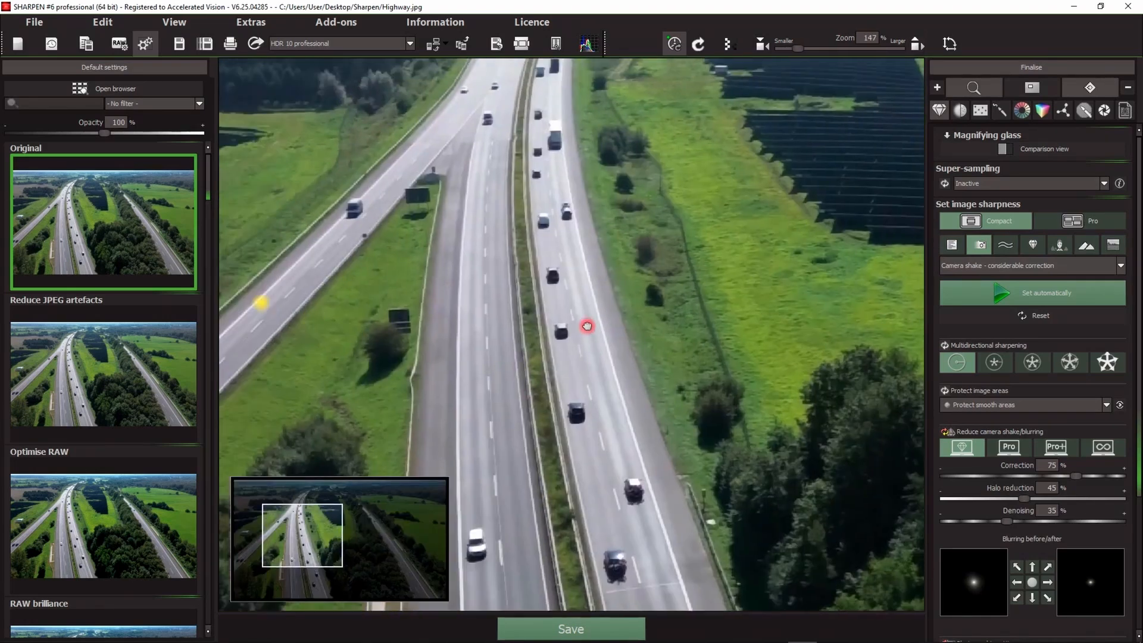
drag(587, 327, 600, 333)
scroll(583, 250, up, 2)
drag(712, 454, 609, 270)
scroll(609, 270, up, 3)
drag(651, 446, 571, 373)
scroll(589, 316, up, 2)
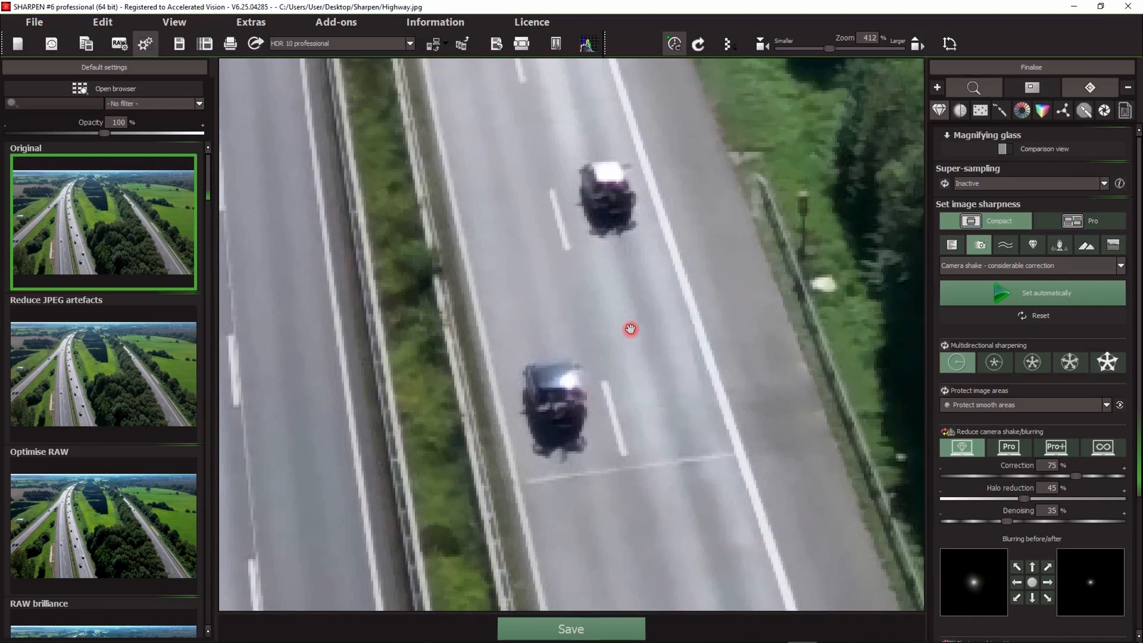
Step: Set the halo reduction to 0% and switch the camera shake/blurring reduction method to Pro
drag(1139, 186, 1138, 326)
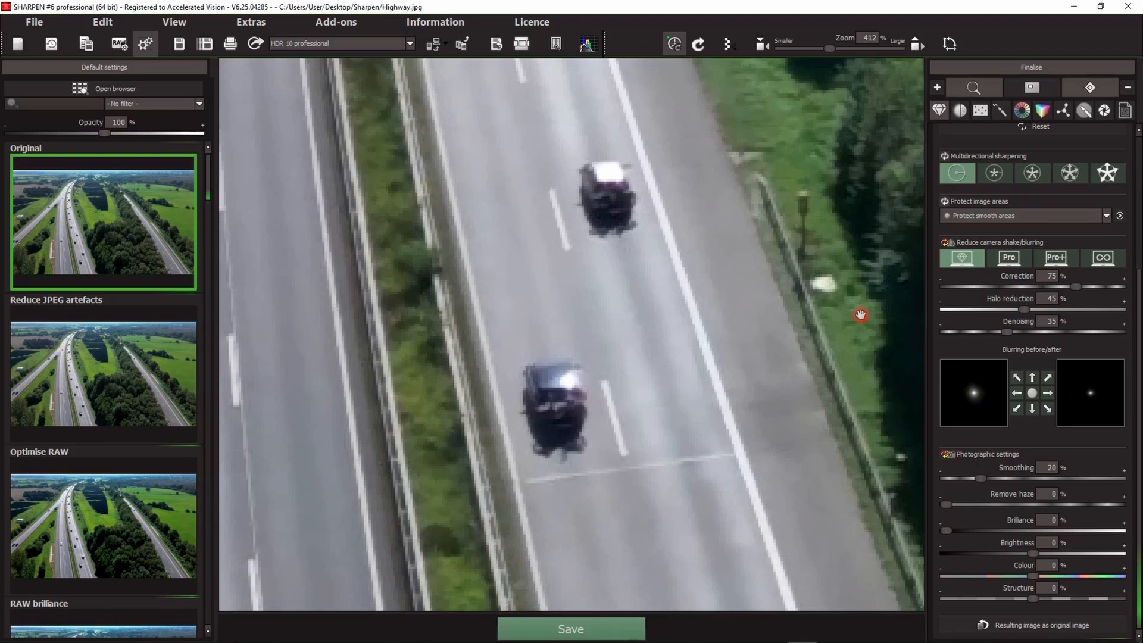
drag(1021, 310, 946, 308)
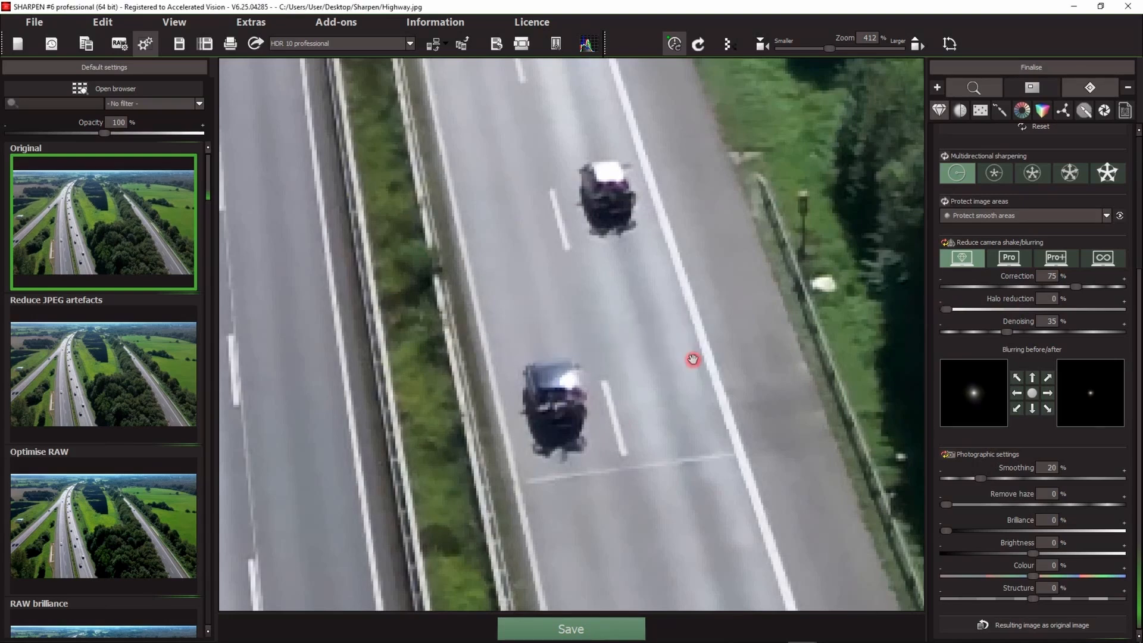
scroll(692, 359, up, 3)
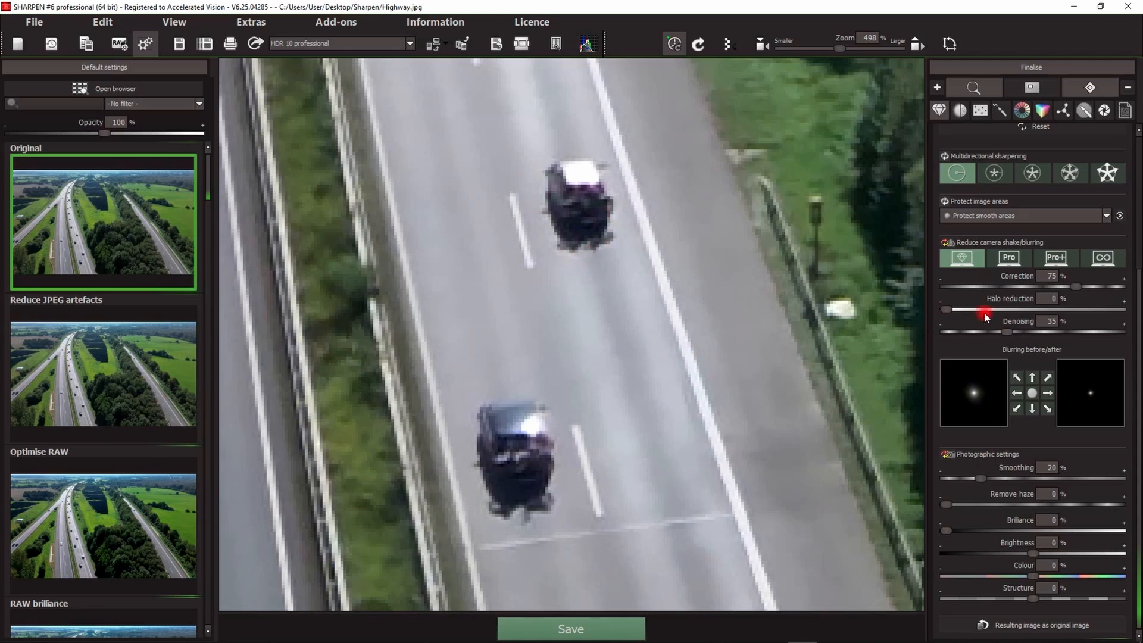
click(1008, 257)
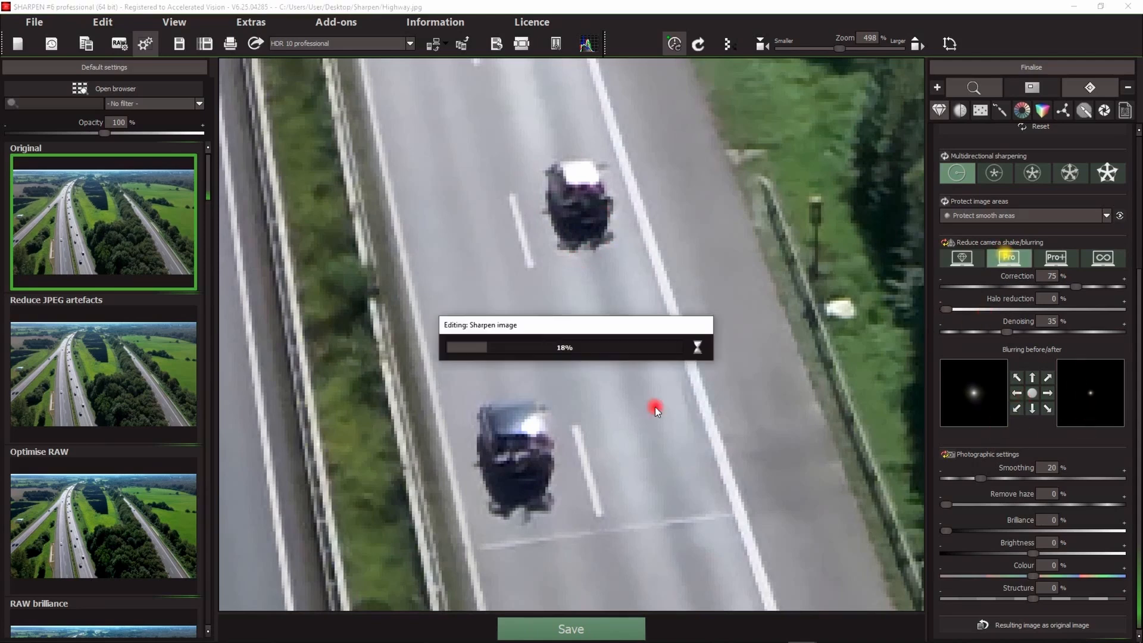
drag(584, 296, 631, 281)
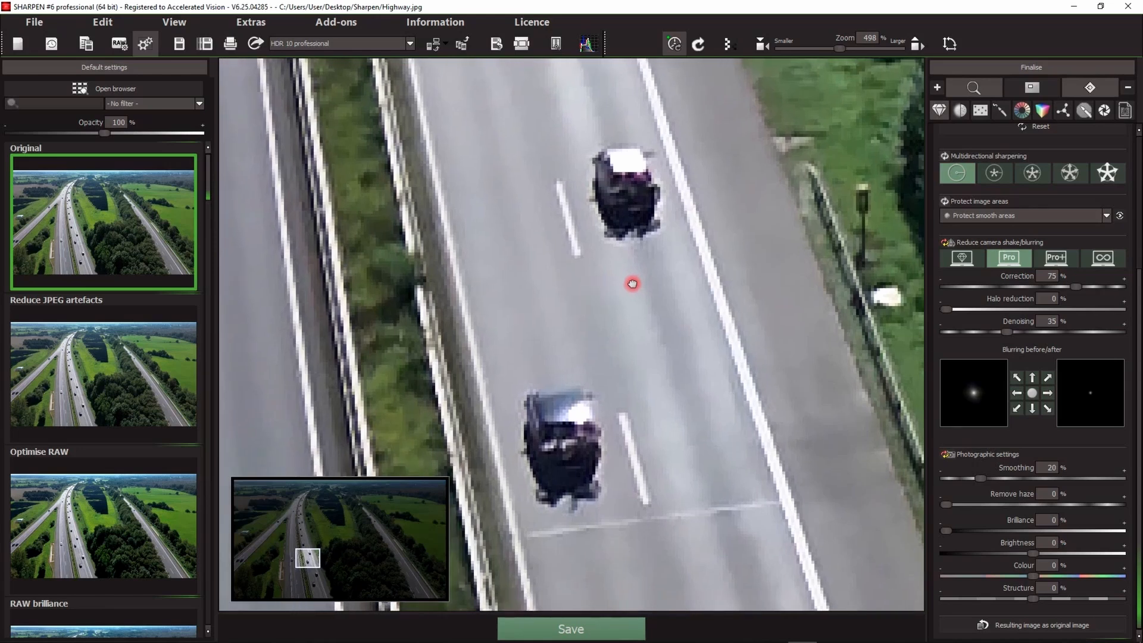
drag(635, 334, 626, 311)
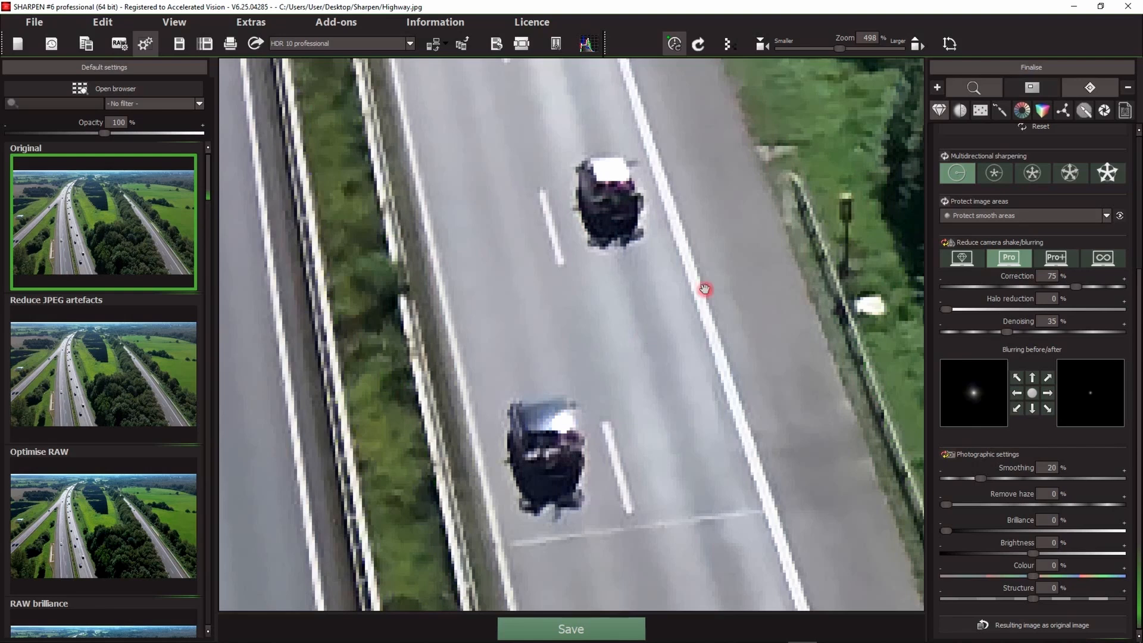
Step: Try the halo reduction at 45% and 75%, and settle on 45%
drag(966, 308, 1011, 310)
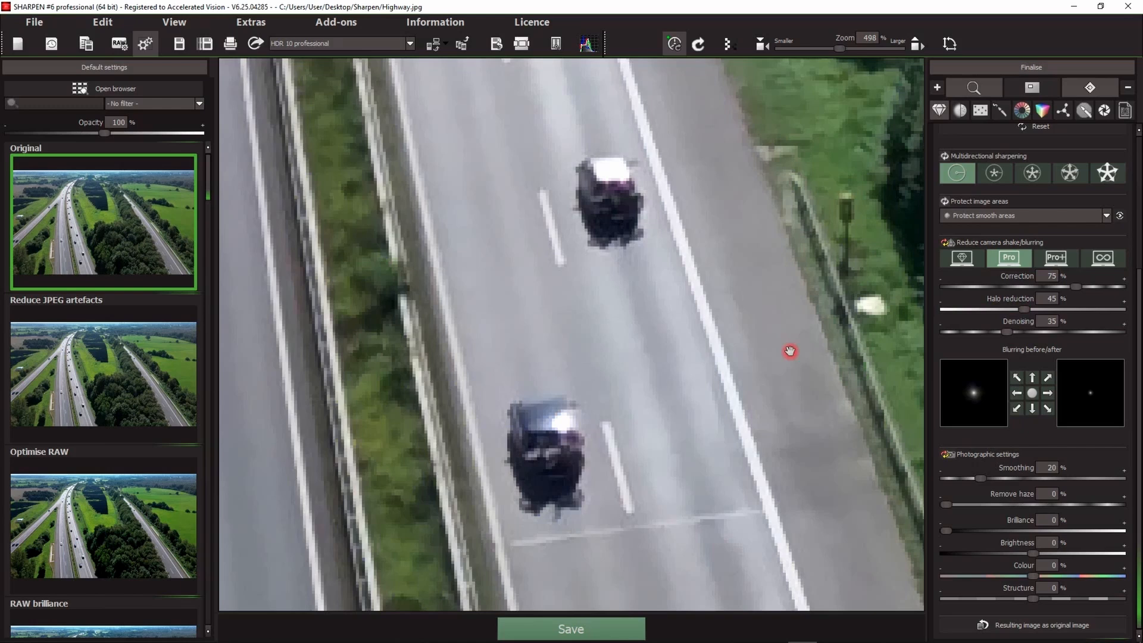
drag(1024, 310, 1076, 312)
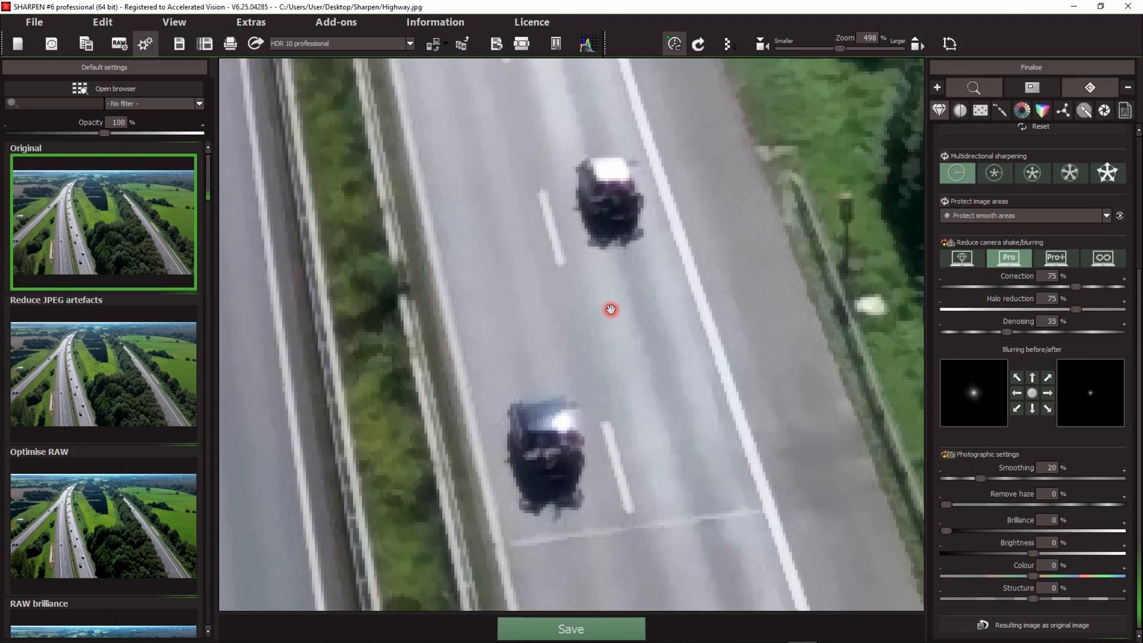
drag(1075, 311, 1023, 309)
scroll(1047, 381, up, 3)
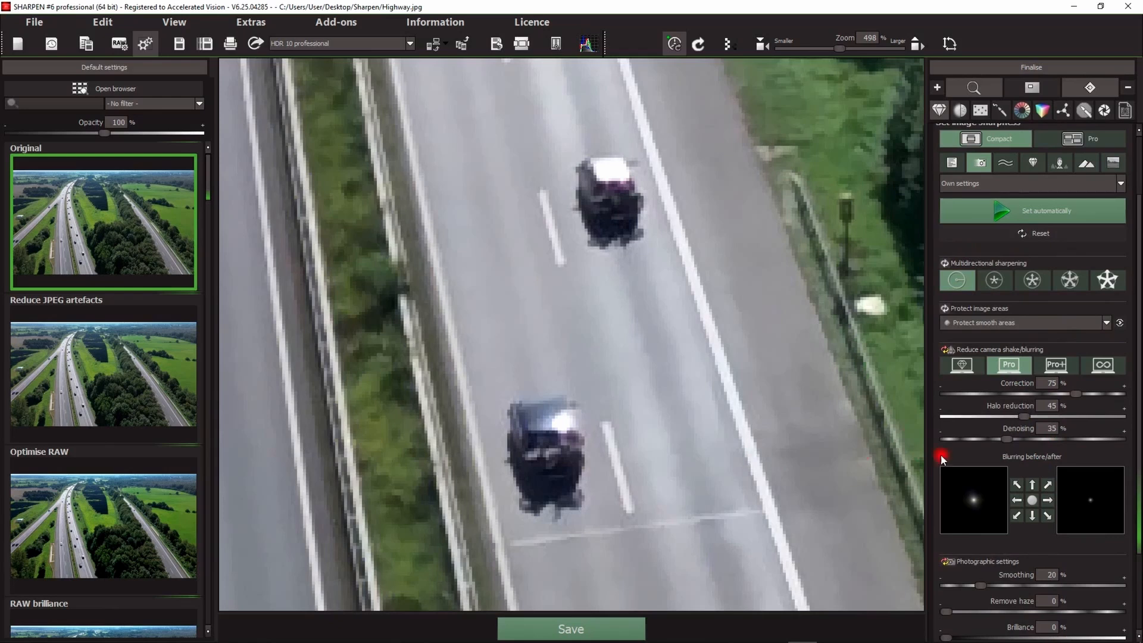
scroll(1081, 416, down, 3)
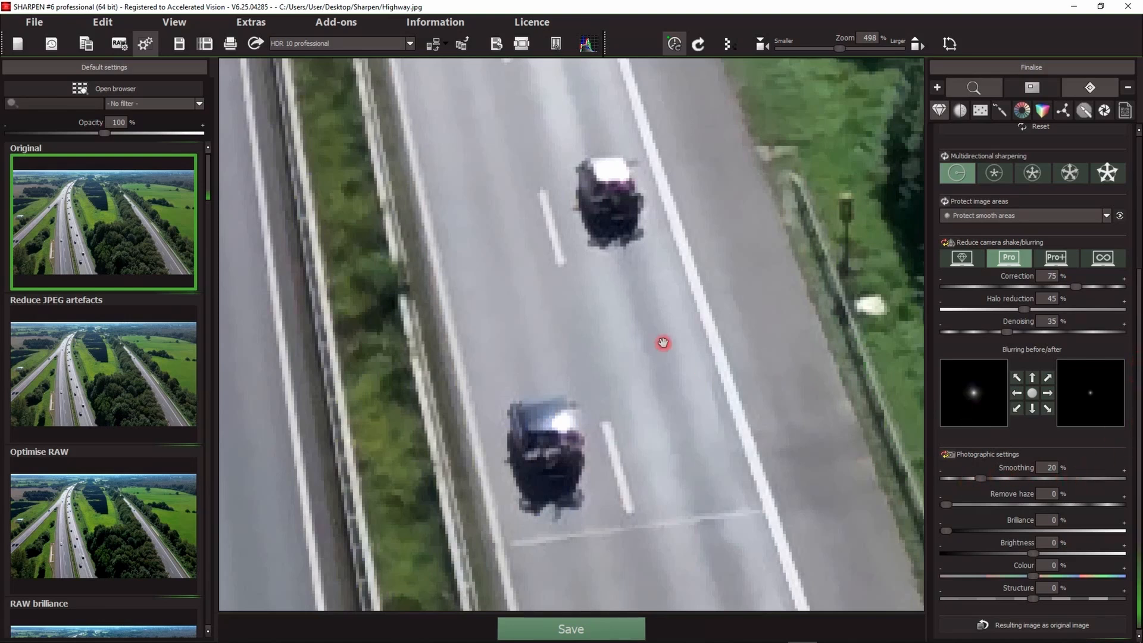
Step: Try the photographic Smoothing at 100%, 0% and 26%, and settle on 41%
click(980, 479)
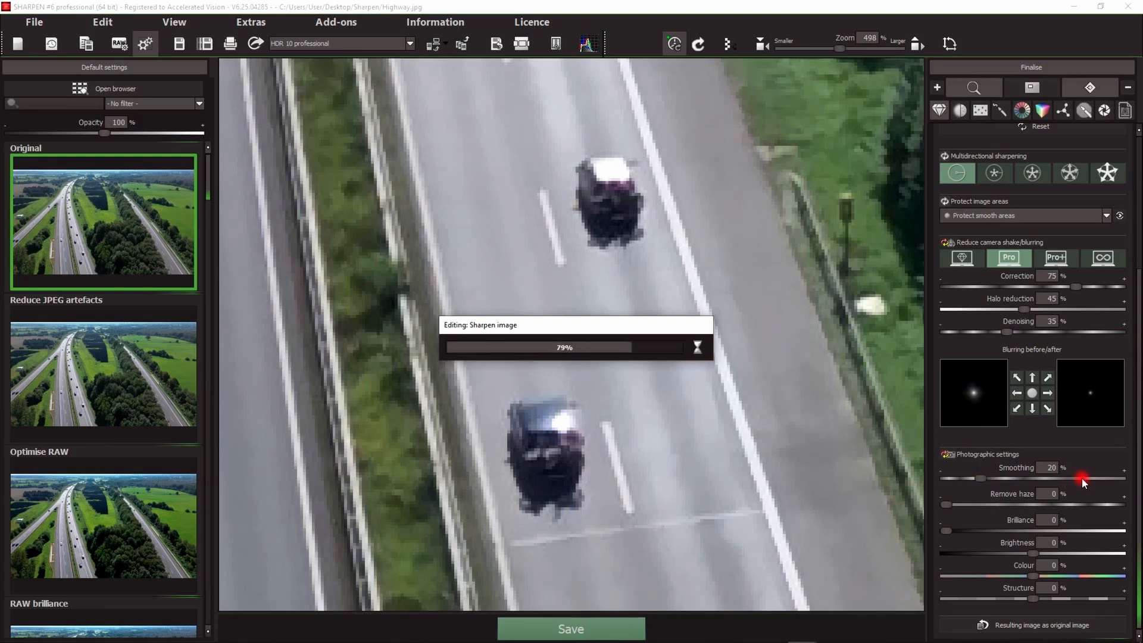
drag(988, 474, 1122, 479)
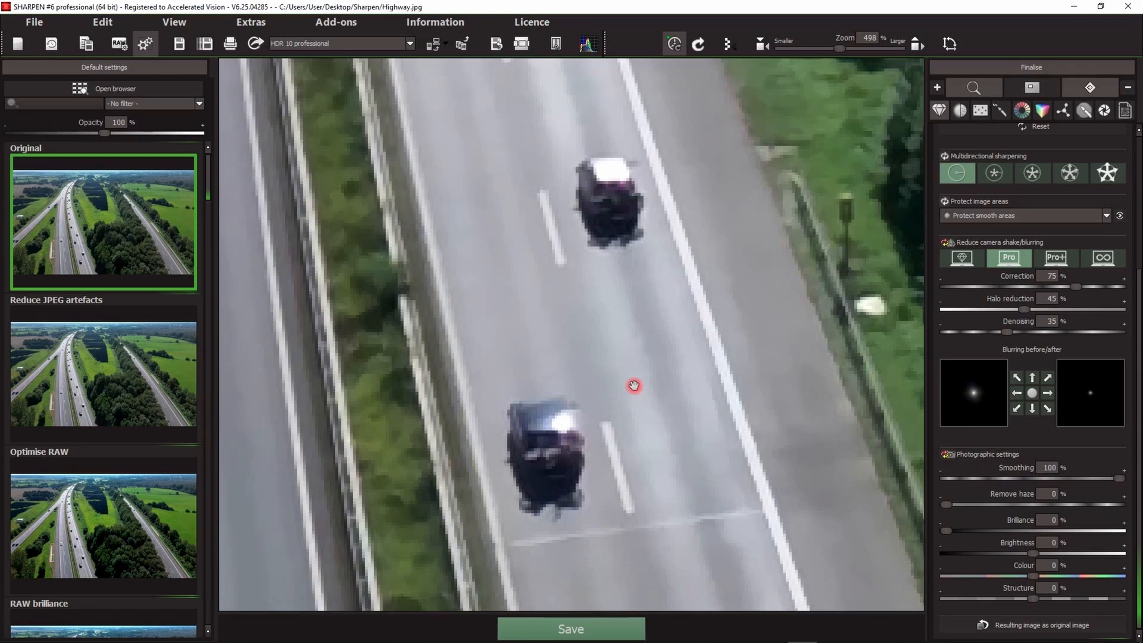
drag(987, 480, 940, 478)
scroll(624, 342, up, 1)
drag(707, 242, 652, 342)
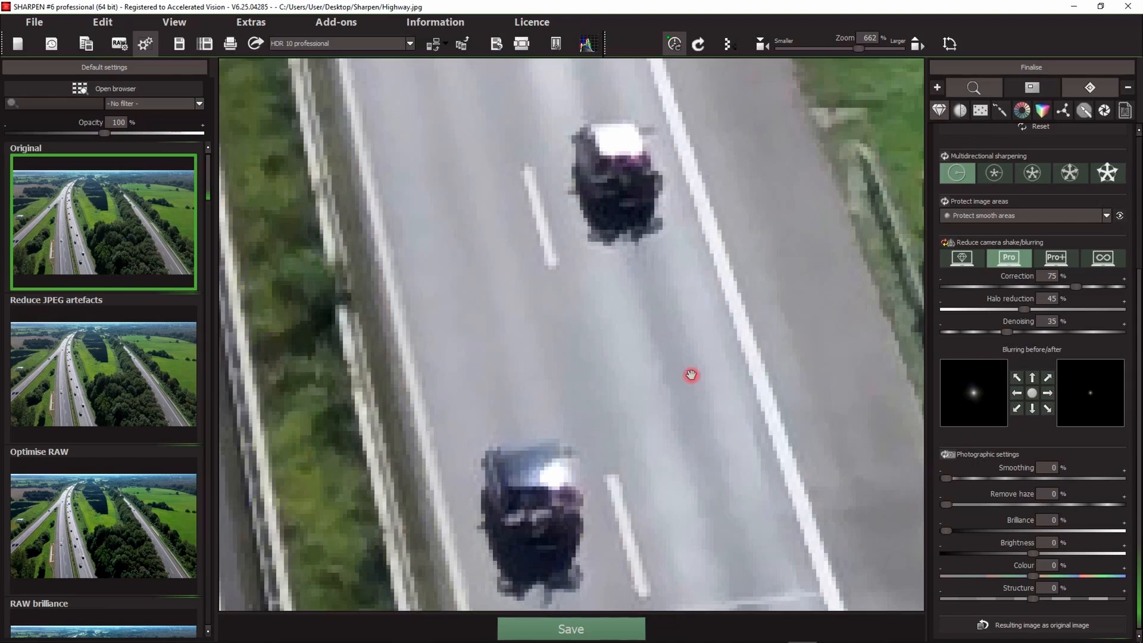
drag(945, 479, 990, 480)
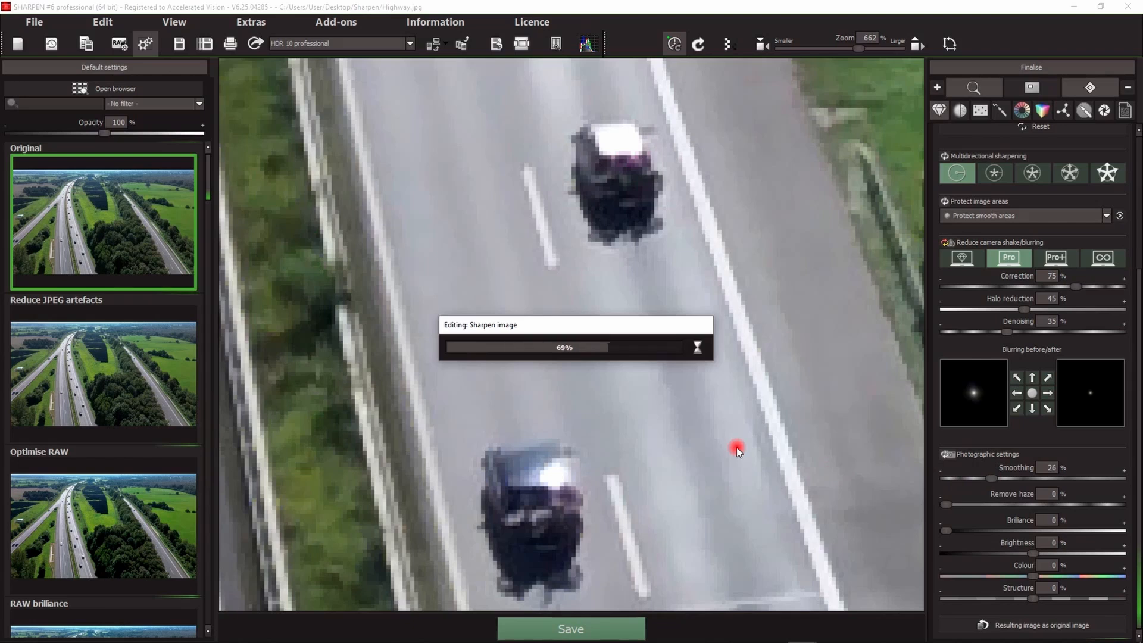
drag(992, 479, 1017, 478)
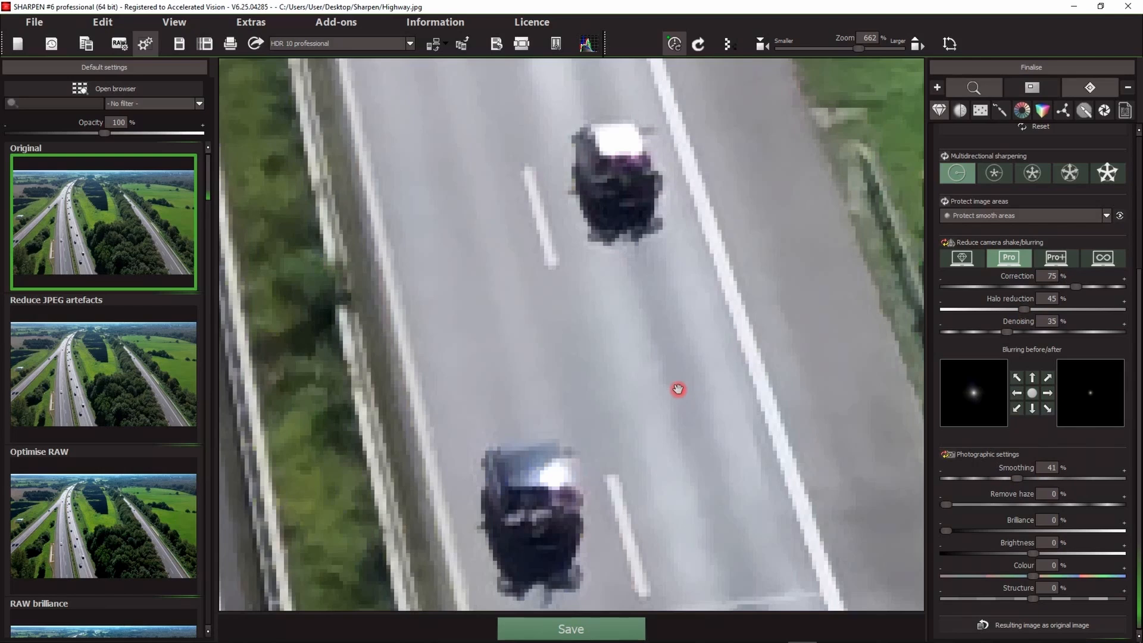
Step: Compare the preset lists of the camera-shake category and the category with all presets, and return to the camera-shake category's own settings
drag(1137, 290, 1137, 178)
click(1002, 209)
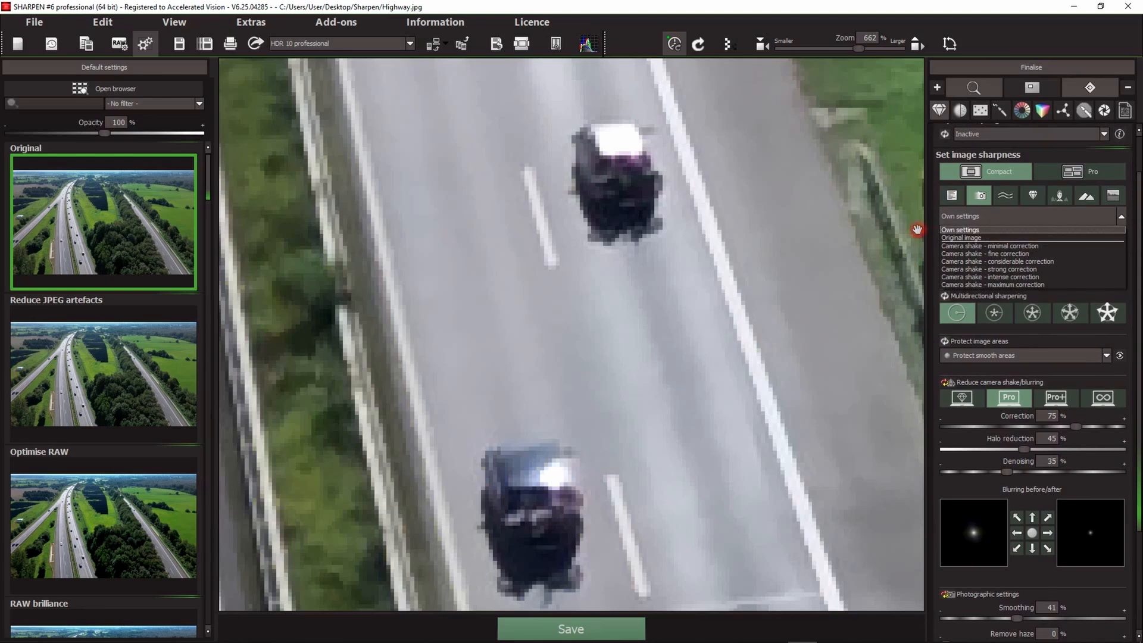
click(918, 229)
click(952, 196)
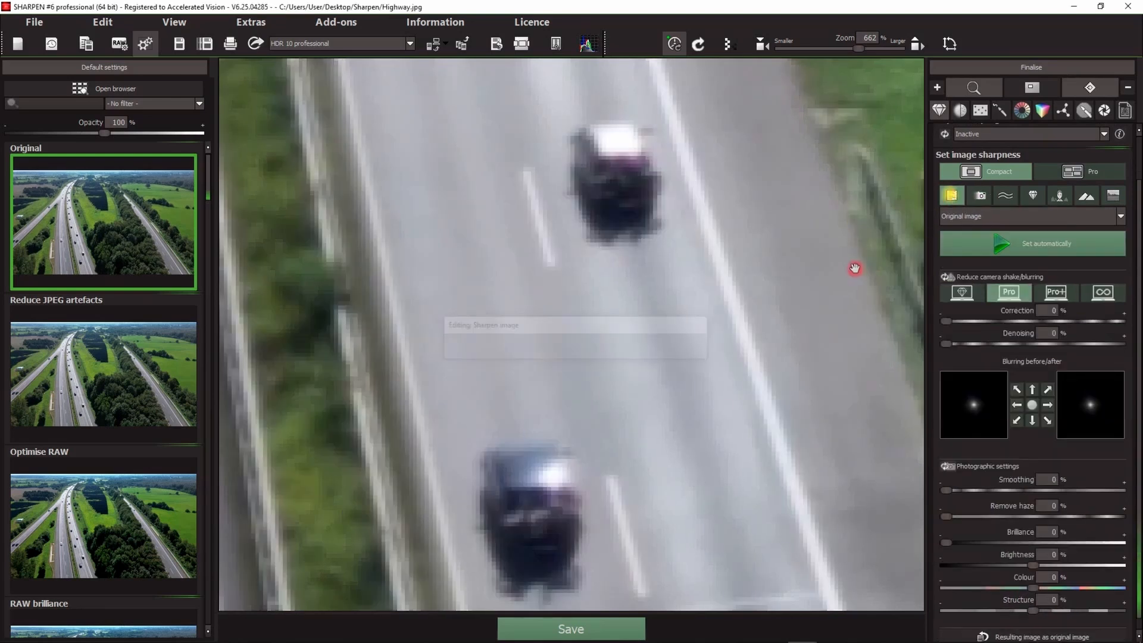
click(985, 217)
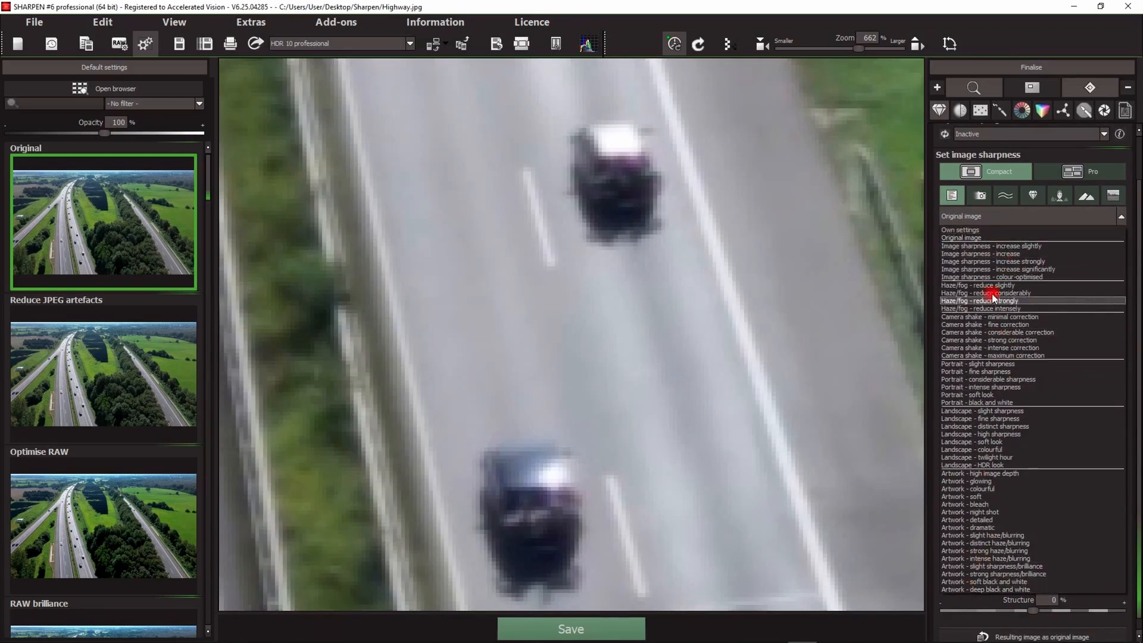
click(973, 211)
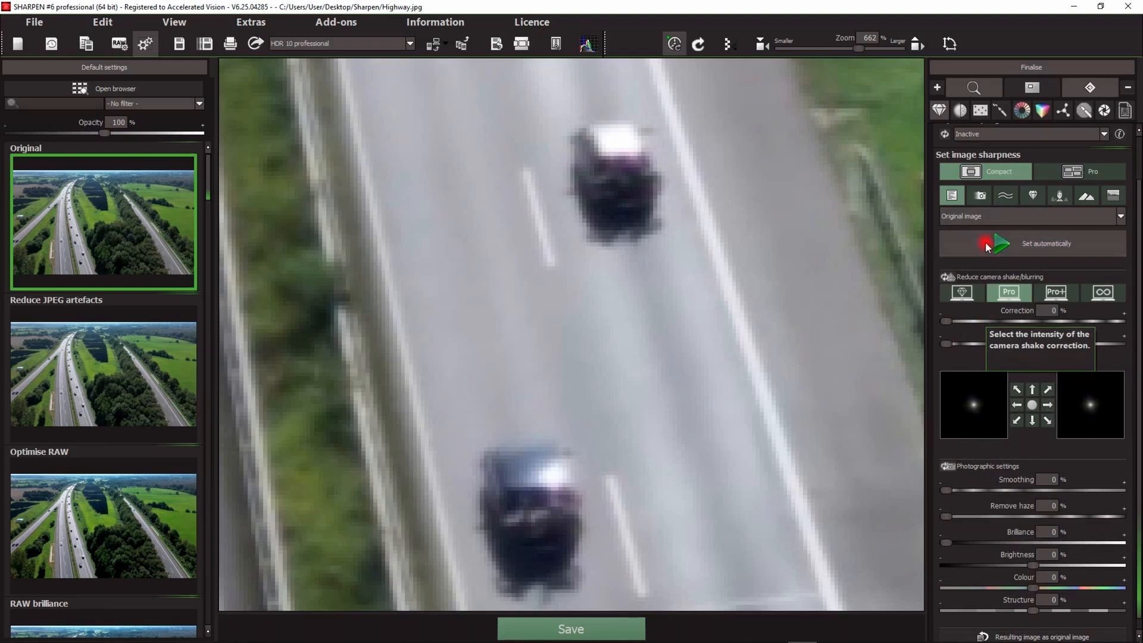
click(980, 195)
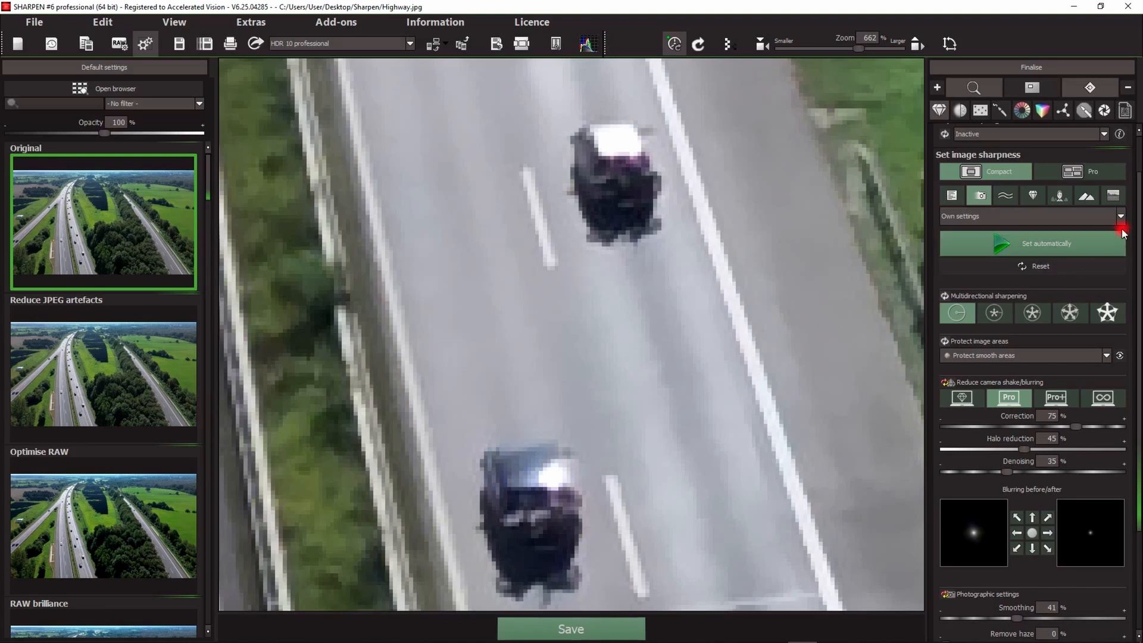
Step: Try multidirectional sharpening with medium radius and at its highest level, and switch it off again
drag(1137, 237, 1114, 262)
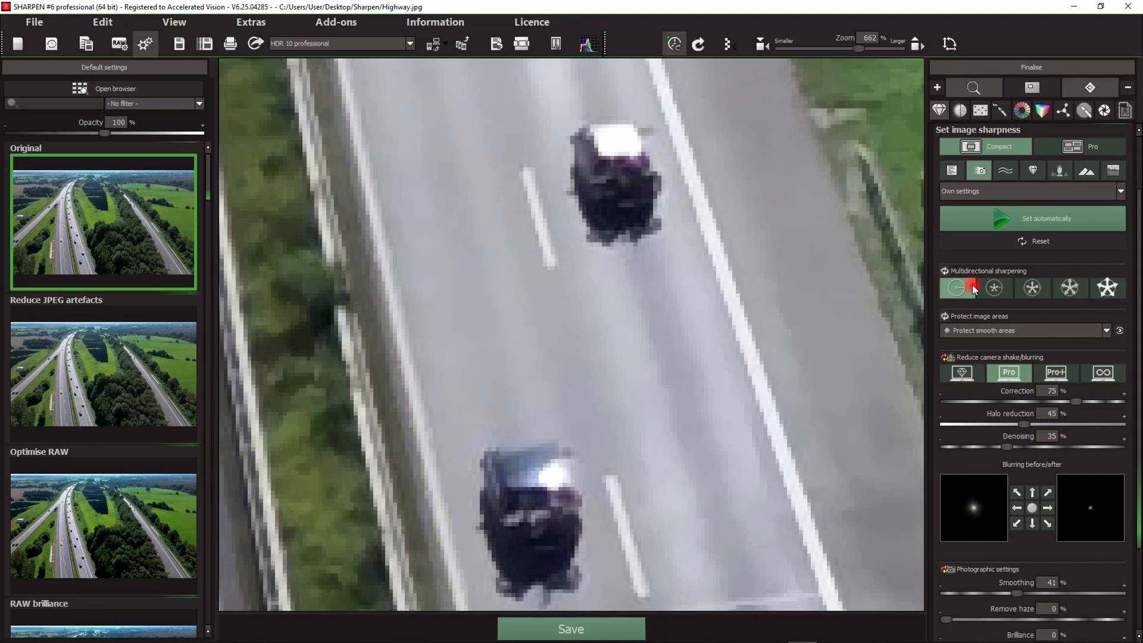
click(1030, 289)
click(696, 361)
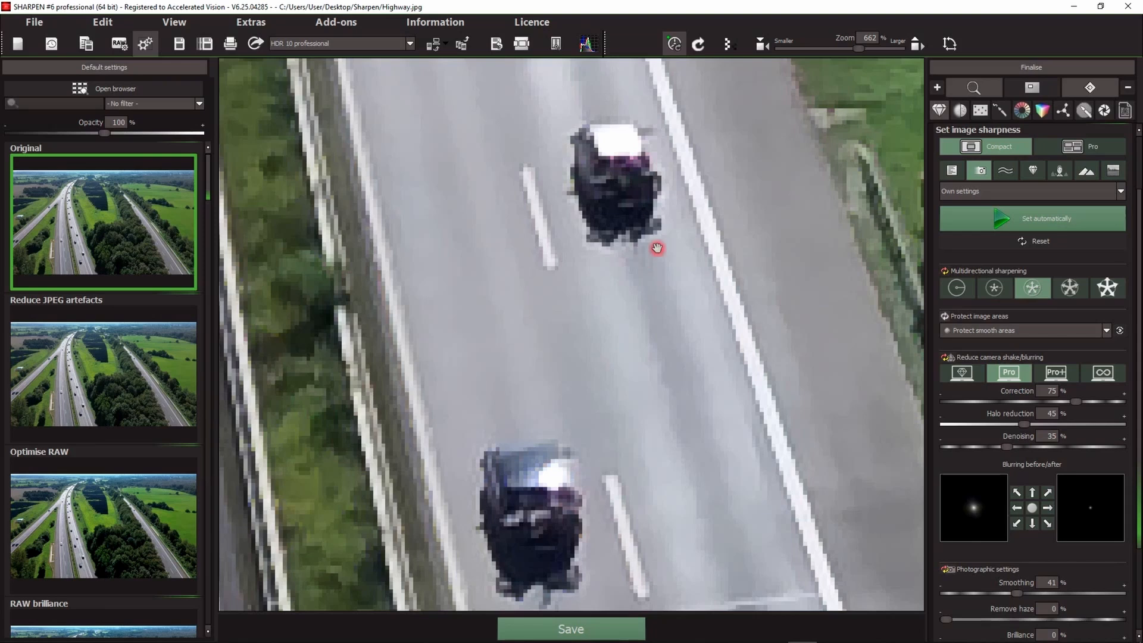
scroll(655, 360, down, 4)
drag(563, 351, 635, 319)
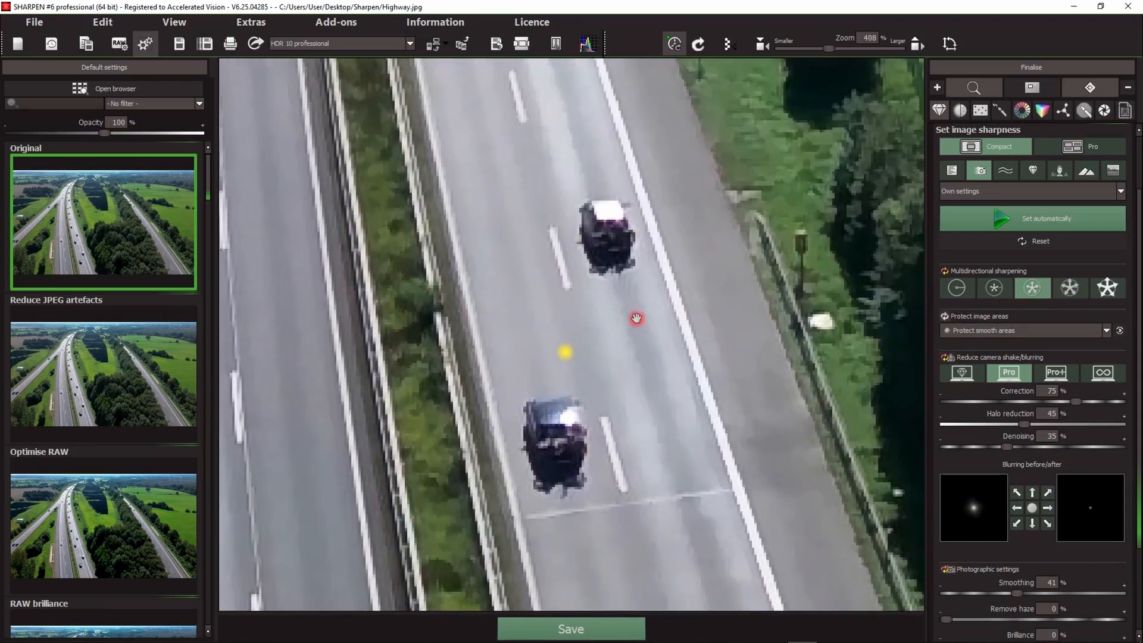
click(1106, 288)
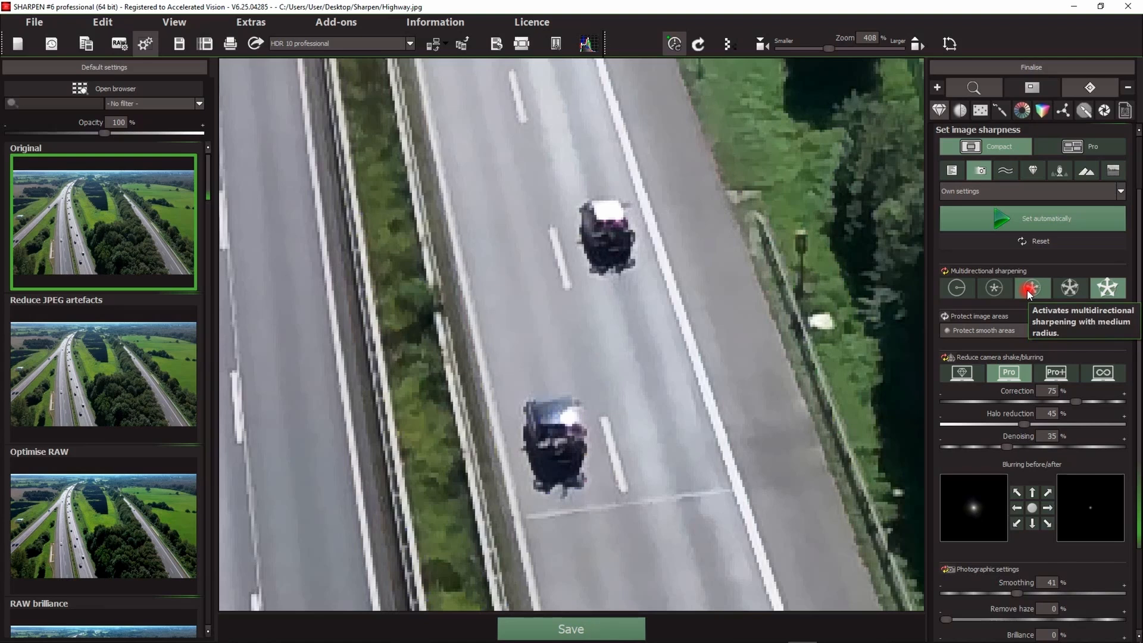
click(956, 288)
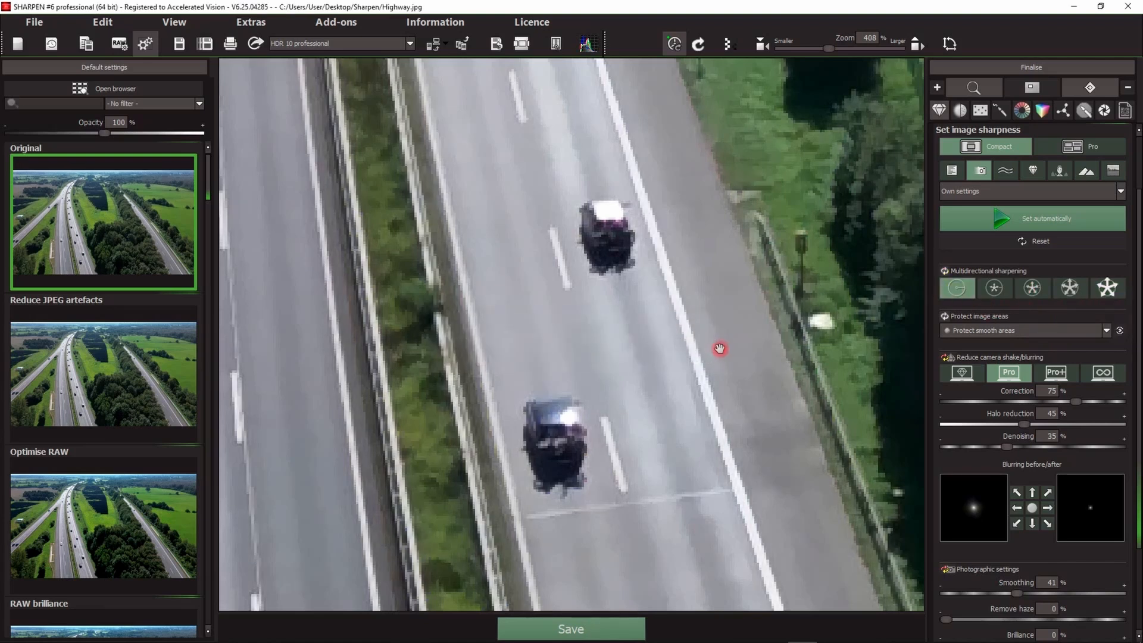
Step: Switch the image sharpness settings to Pro mode and look through the additional camera-shake controls it offers
drag(1138, 268, 1138, 217)
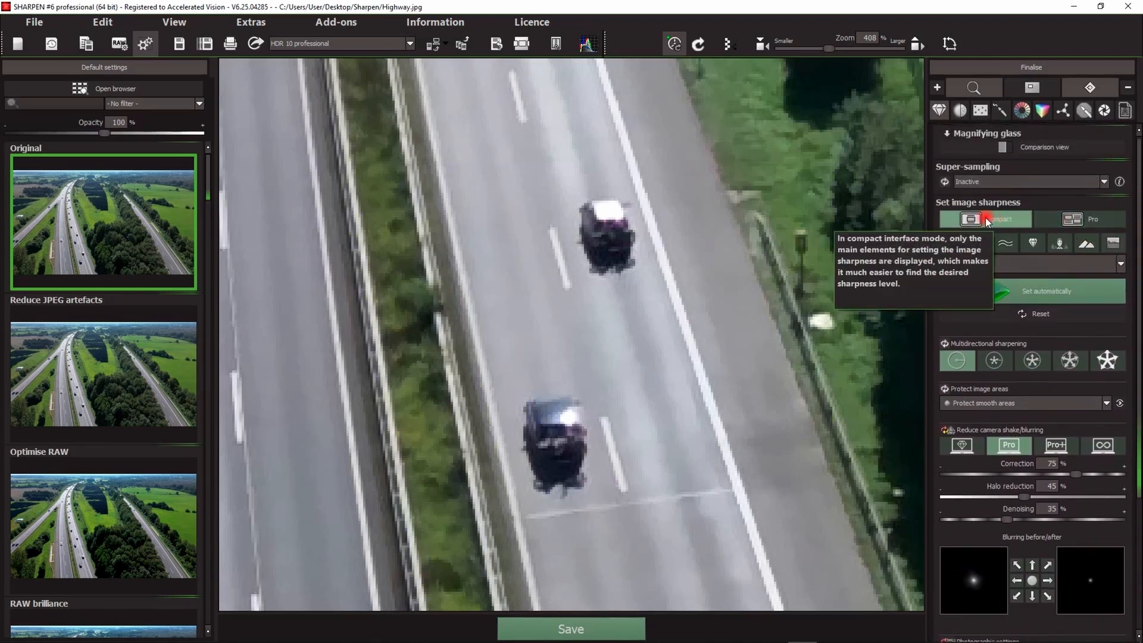
click(1077, 220)
drag(1138, 199, 1137, 301)
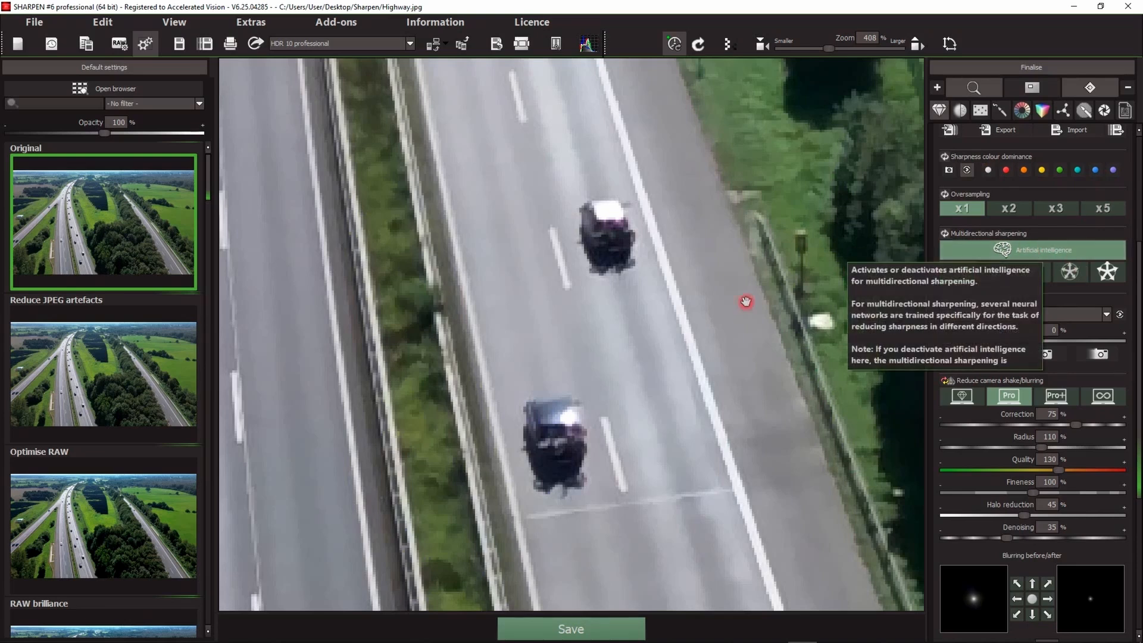
scroll(1047, 409, down, 2)
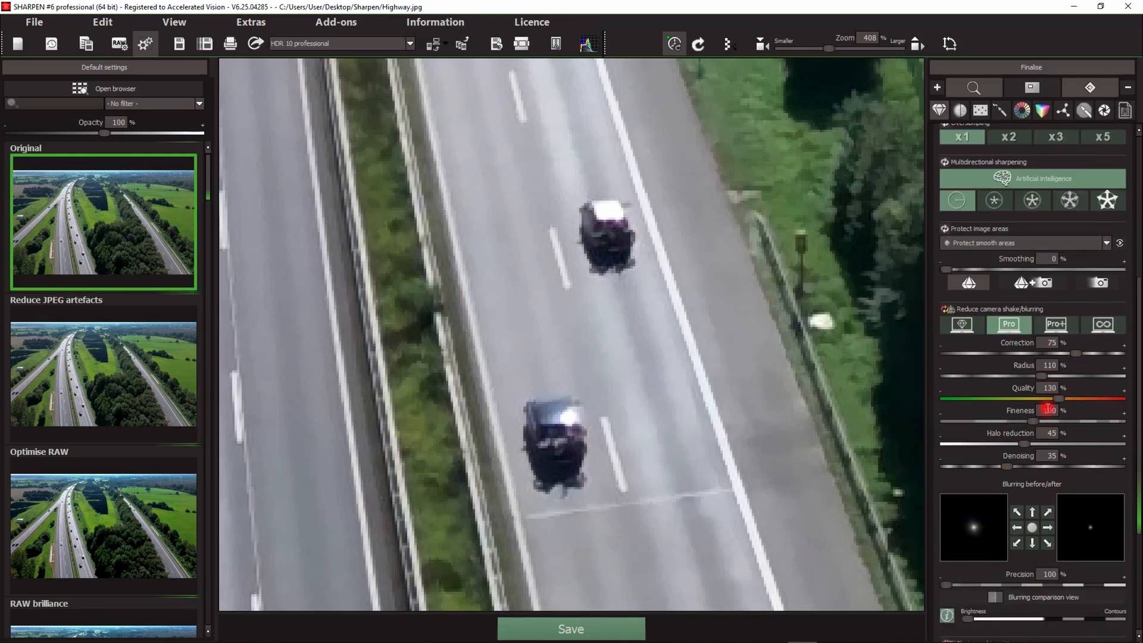
scroll(1098, 410, down, 4)
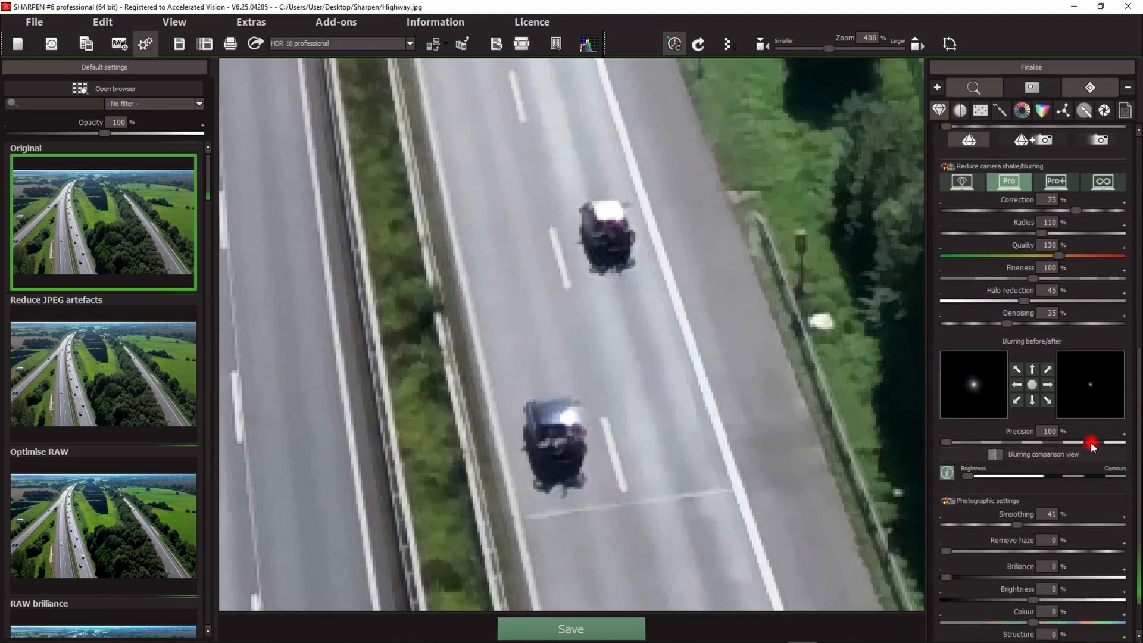
Step: Try the camera-shake correction's Precision at 150% on the car detail, and raise it to 200%
scroll(716, 329, up, 6)
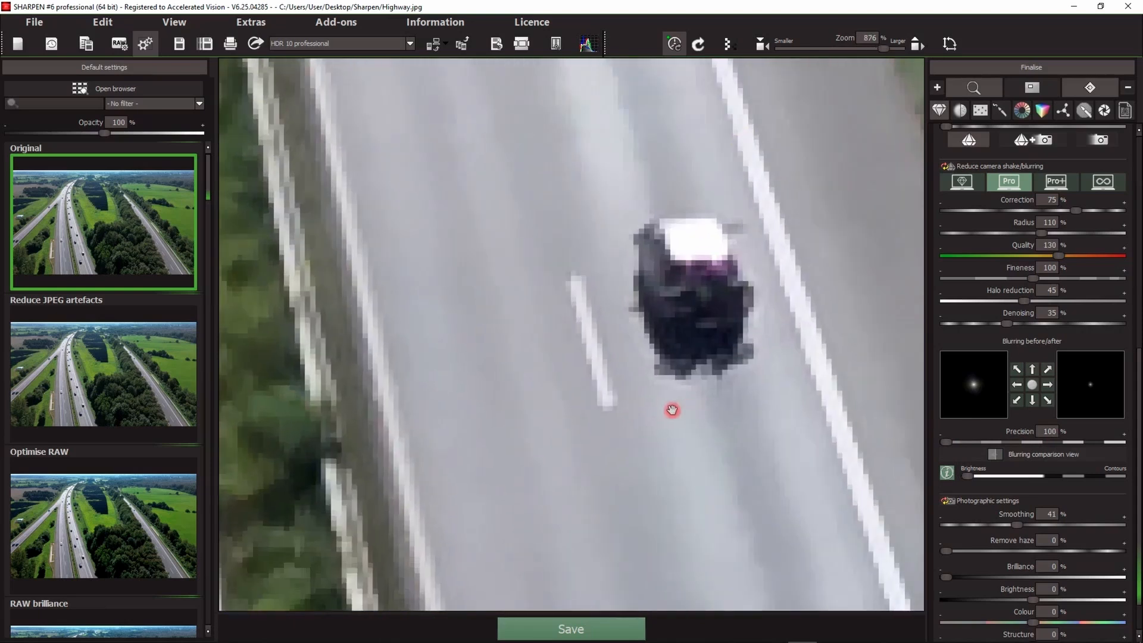
drag(726, 380, 696, 378)
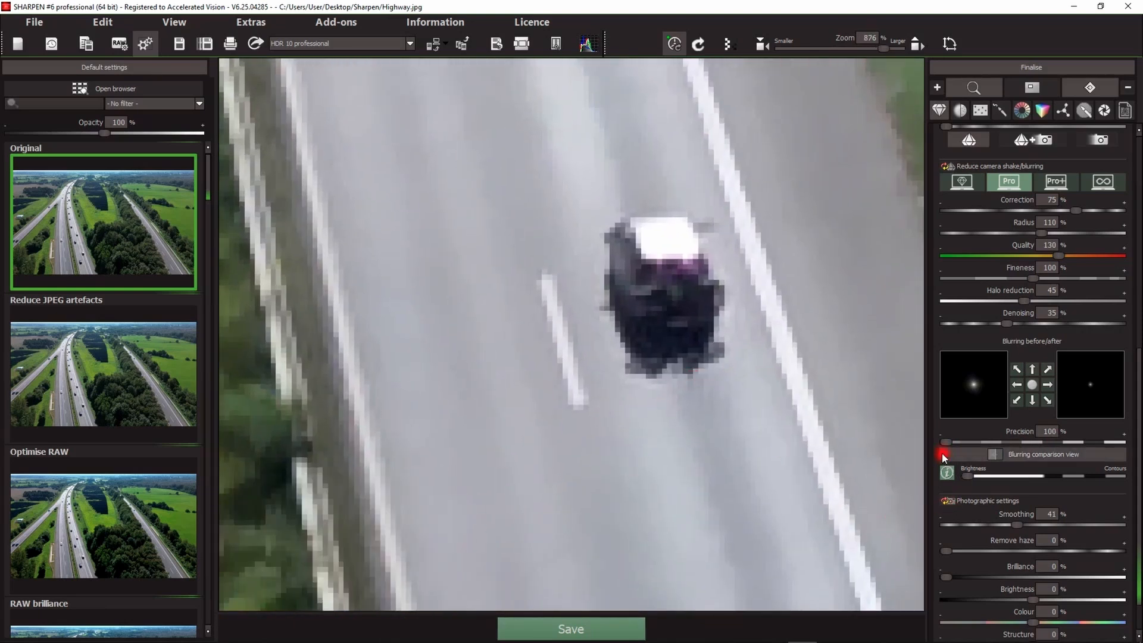
click(1005, 444)
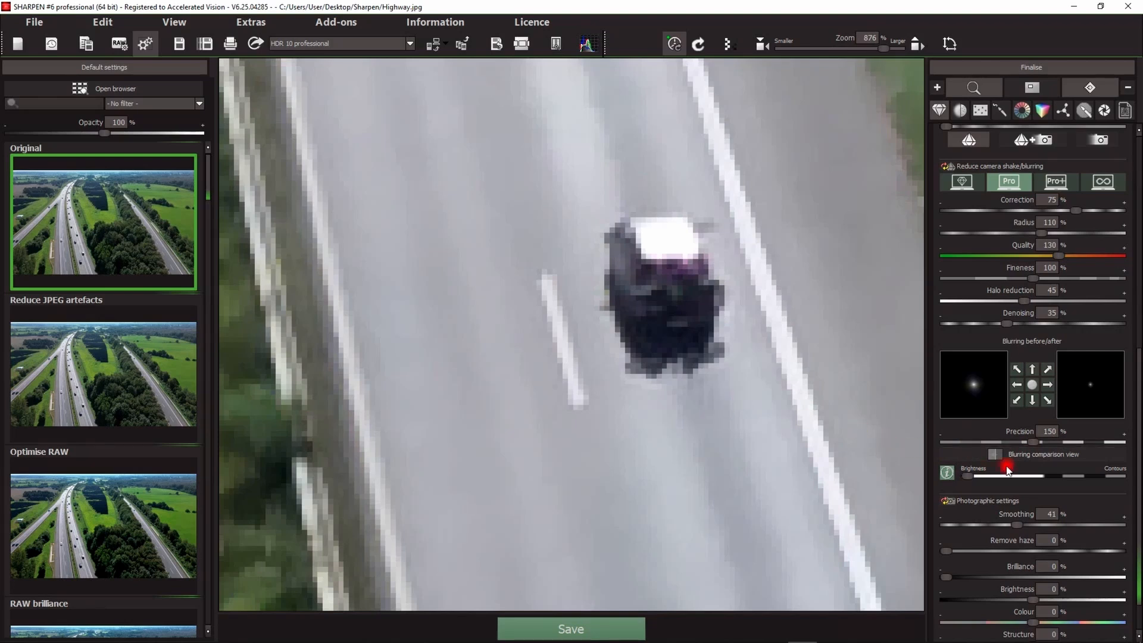
drag(1032, 443, 1119, 442)
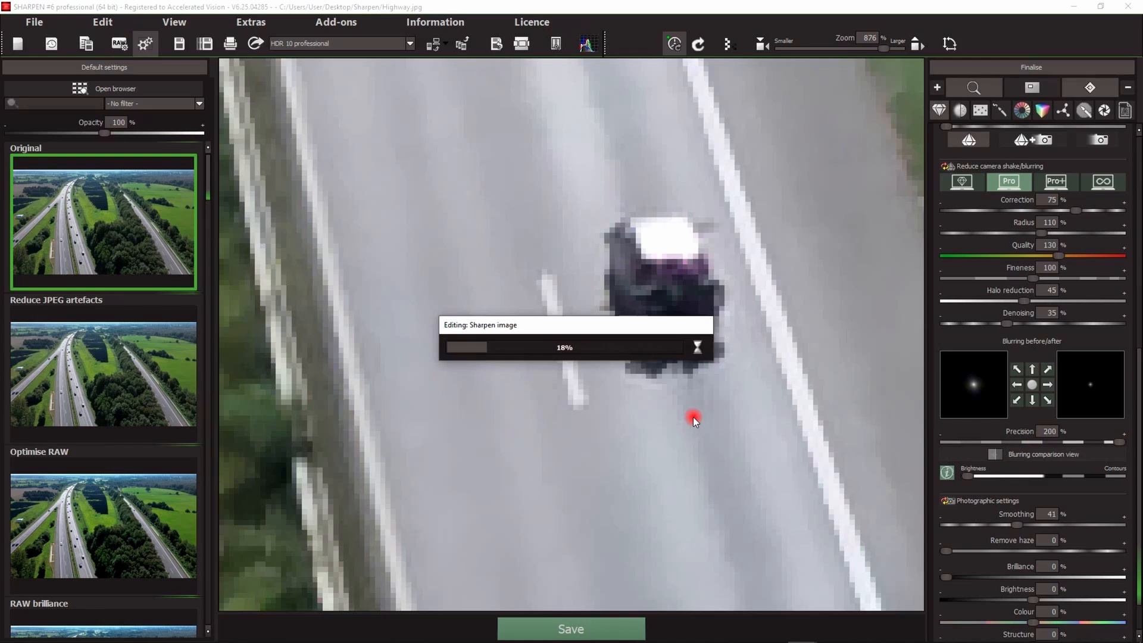
Step: Look over the remaining Pro settings and return the image sharpness settings to Compact mode
scroll(982, 301, up, 3)
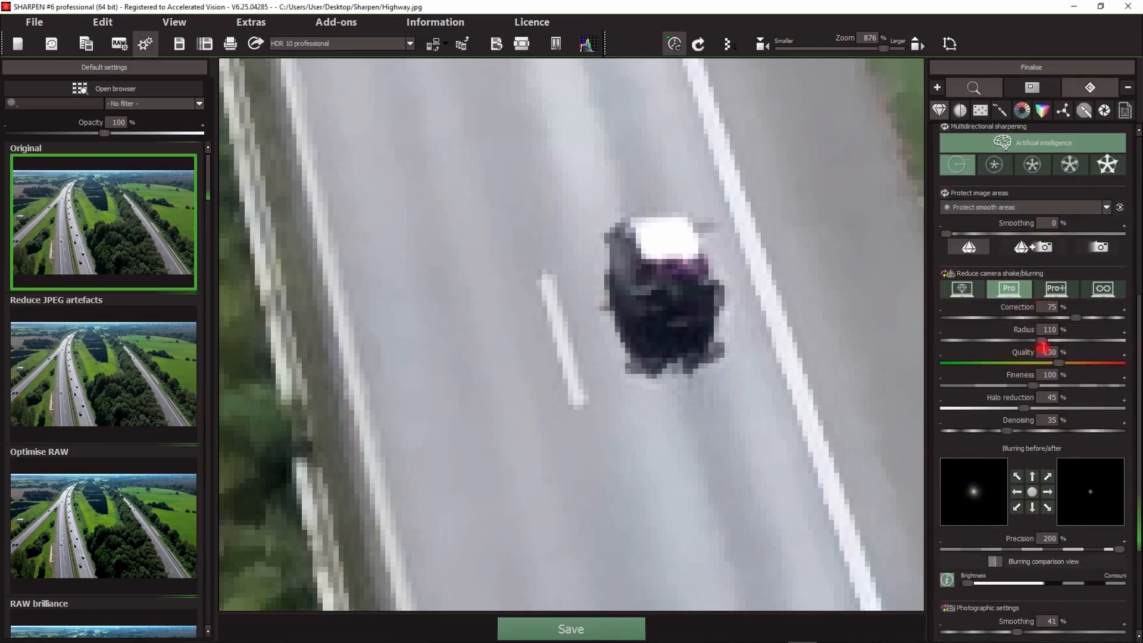
scroll(1040, 334, up, 3)
scroll(1049, 440, down, 7)
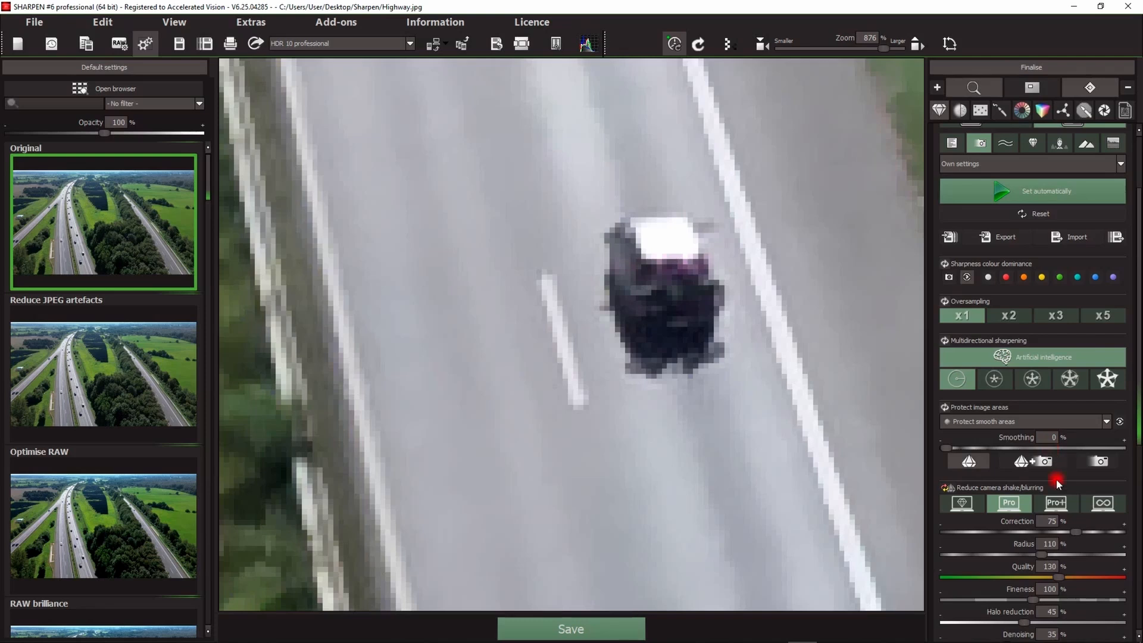
scroll(1073, 443, up, 5)
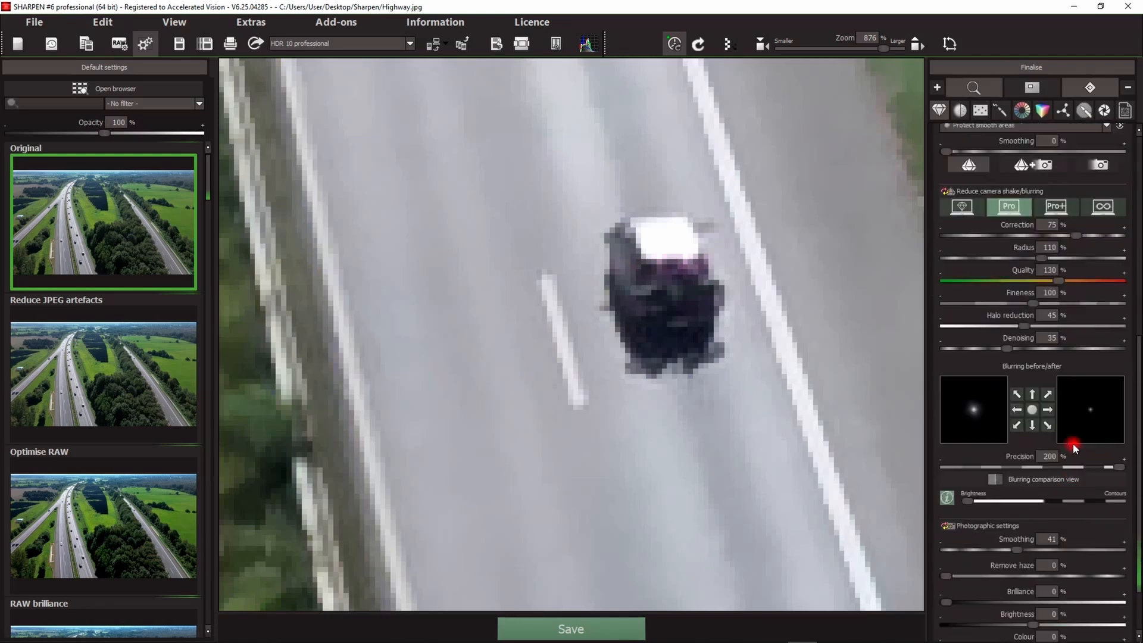
scroll(1072, 446, up, 8)
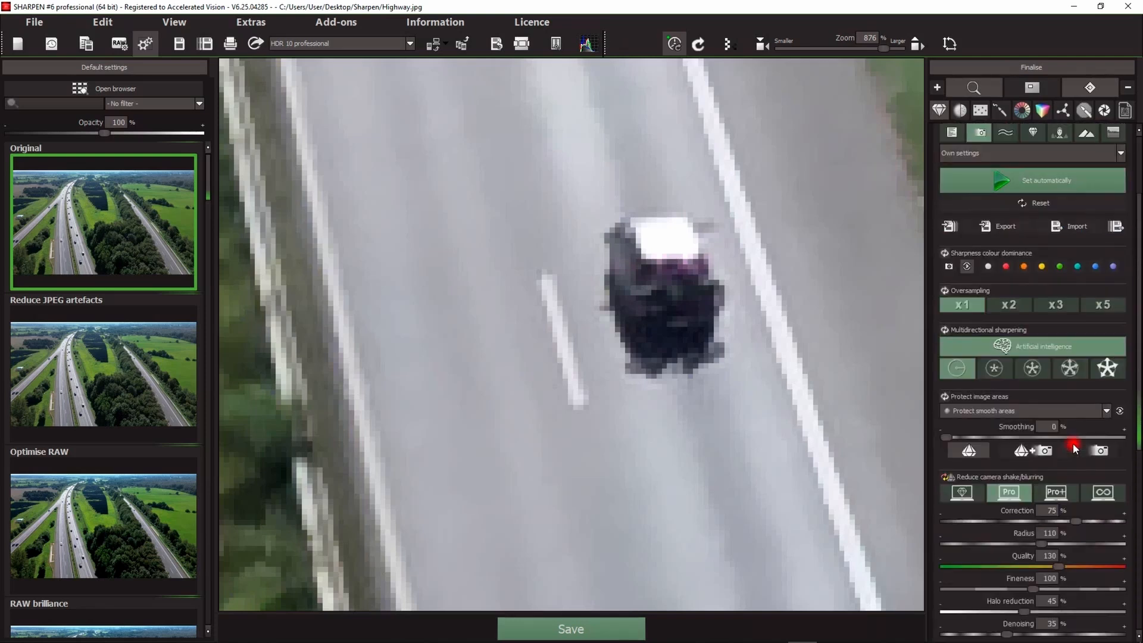
click(976, 219)
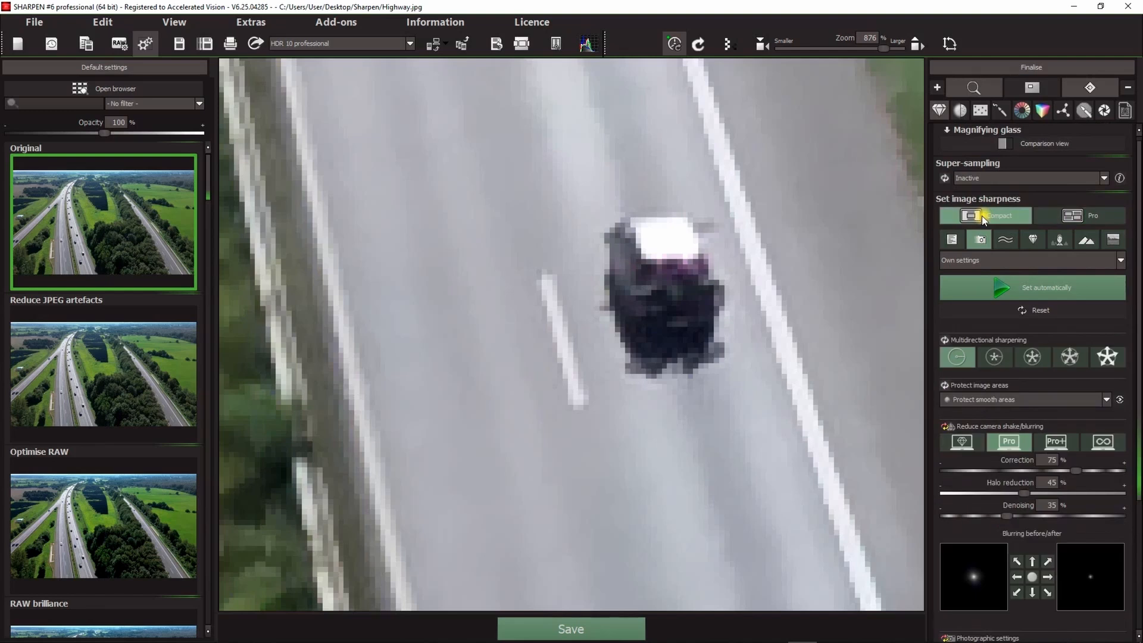
Step: Show the full Pro set of sharpness settings once more for comparison, and go back to Compact mode
click(1067, 219)
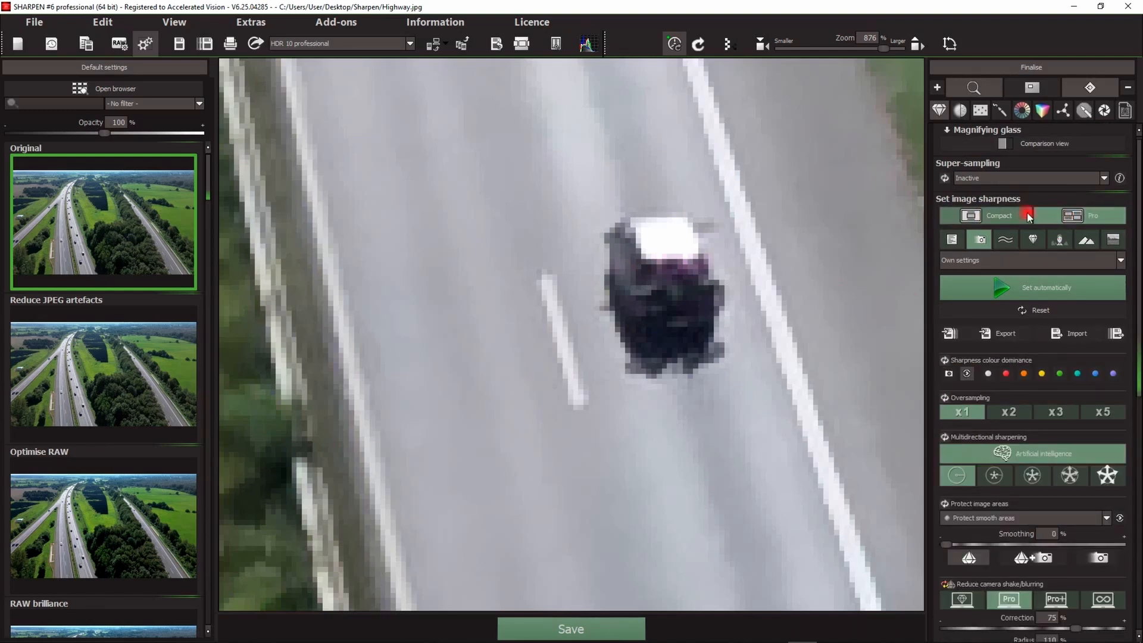
click(1003, 216)
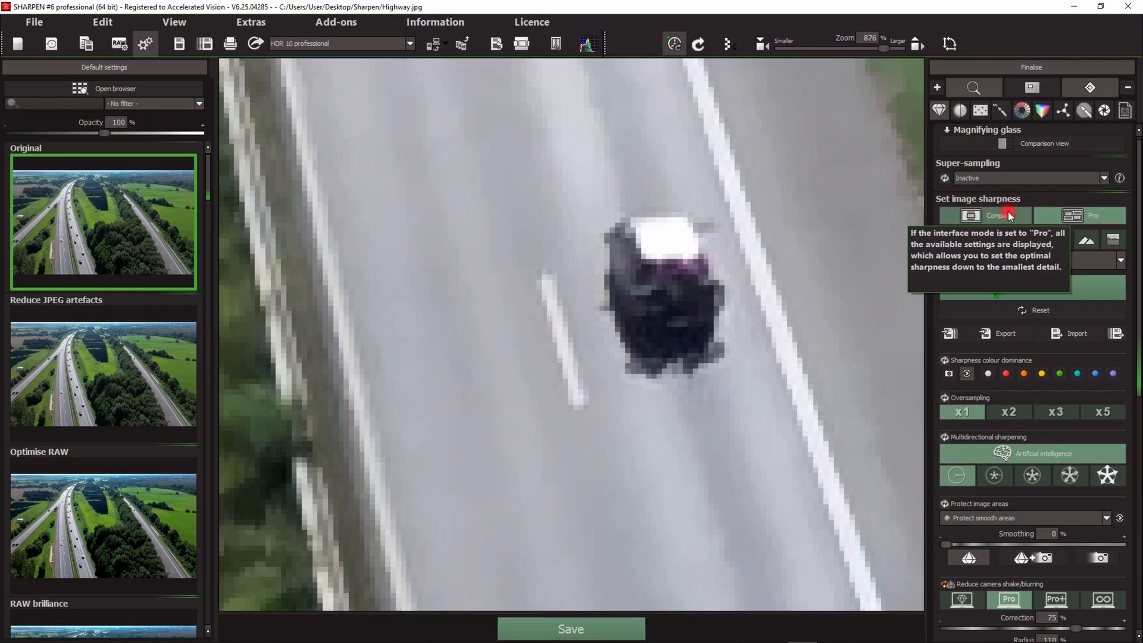
scroll(1036, 476, down, 3)
scroll(1041, 485, up, 3)
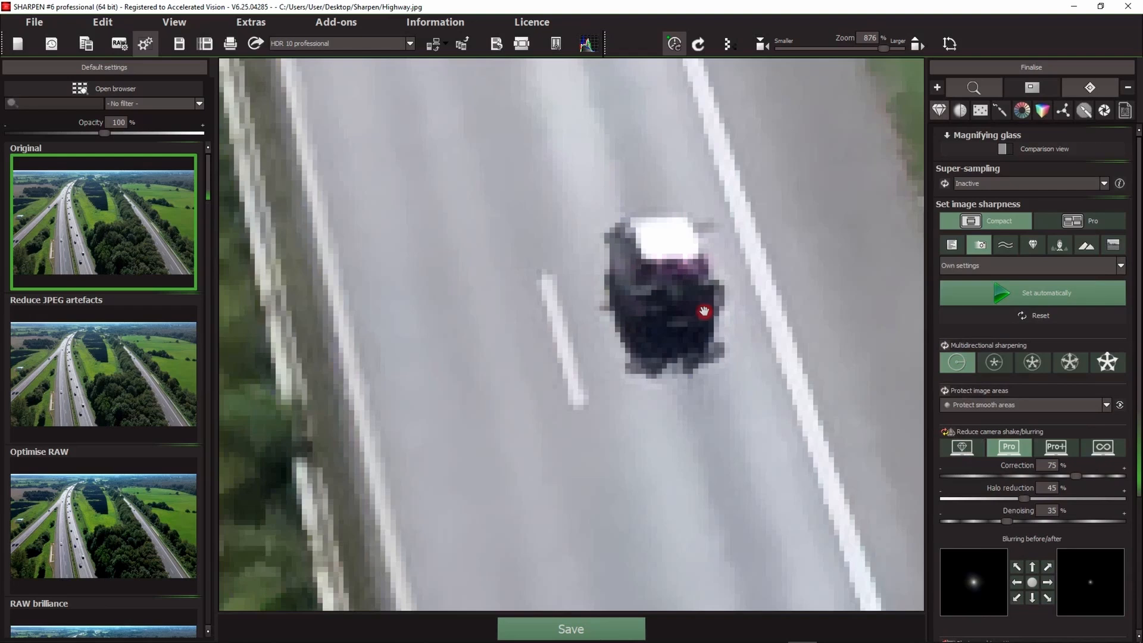
Step: Try 2x super-sampling on the highway photo and reset it to inactive
click(1017, 604)
click(1008, 180)
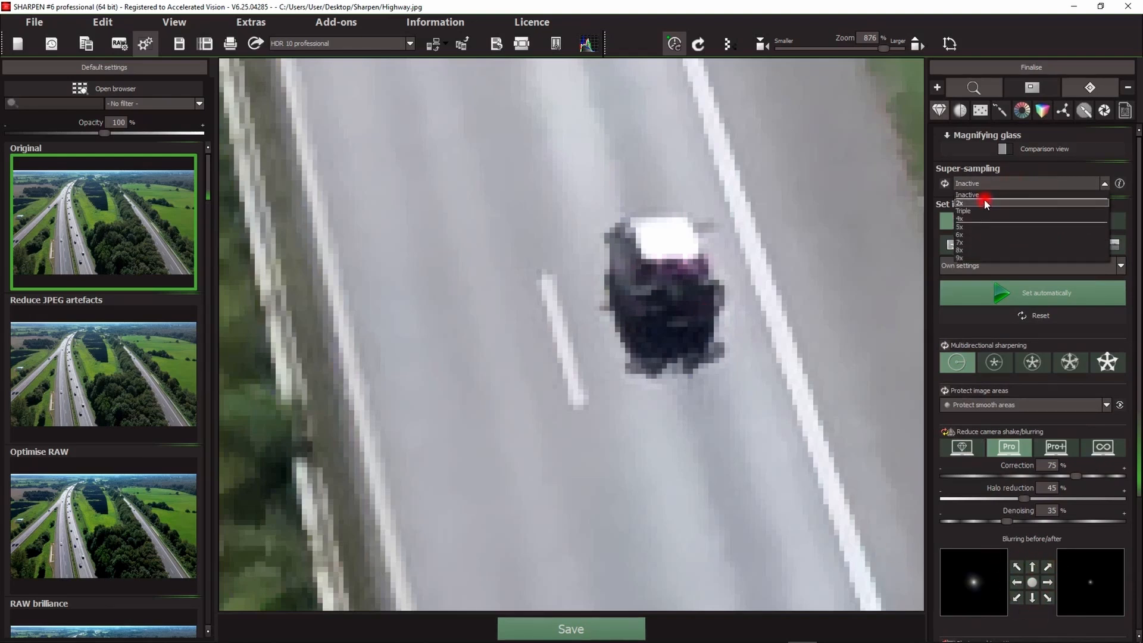
click(982, 203)
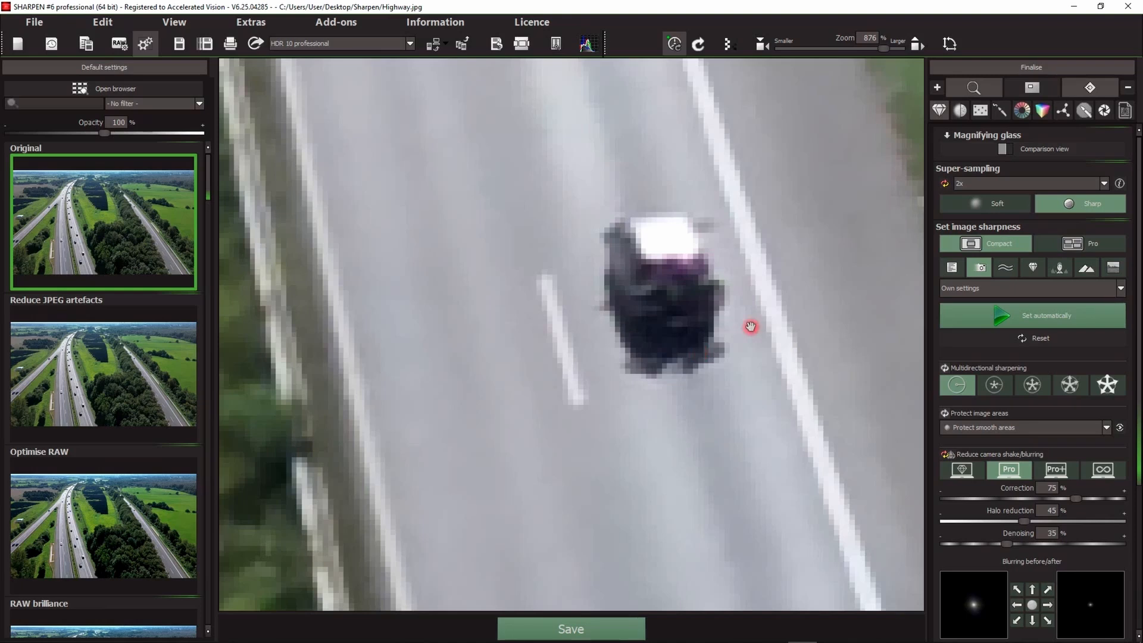
click(944, 183)
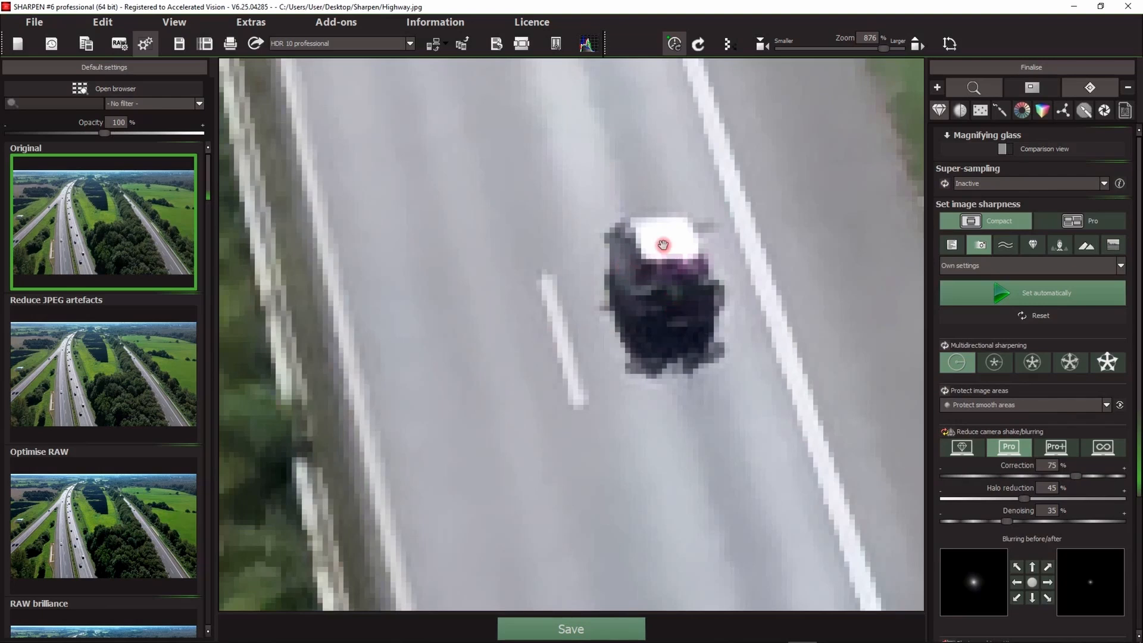
Step: Compare the Soft and Sharp variants of 2x super-sampling, and reset super-sampling again
click(994, 186)
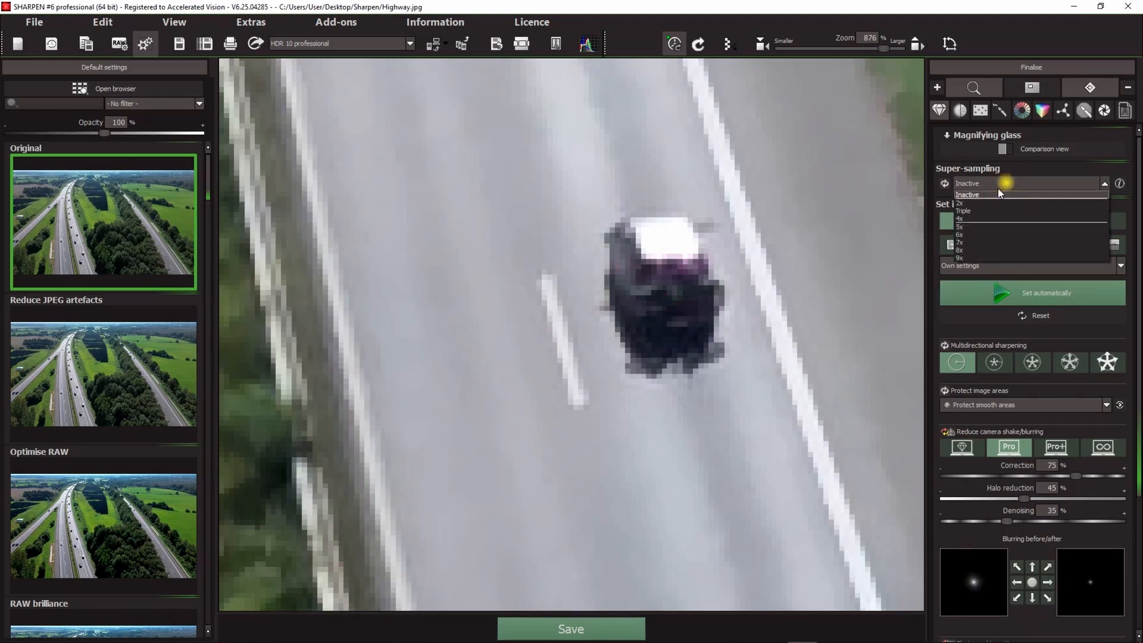
click(971, 205)
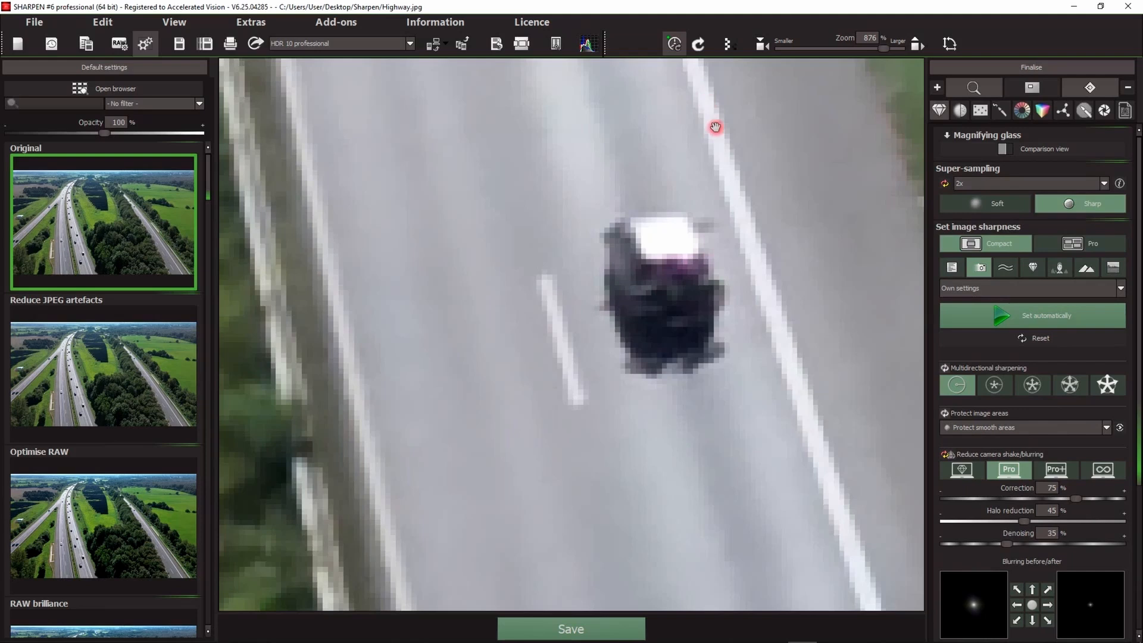
click(984, 204)
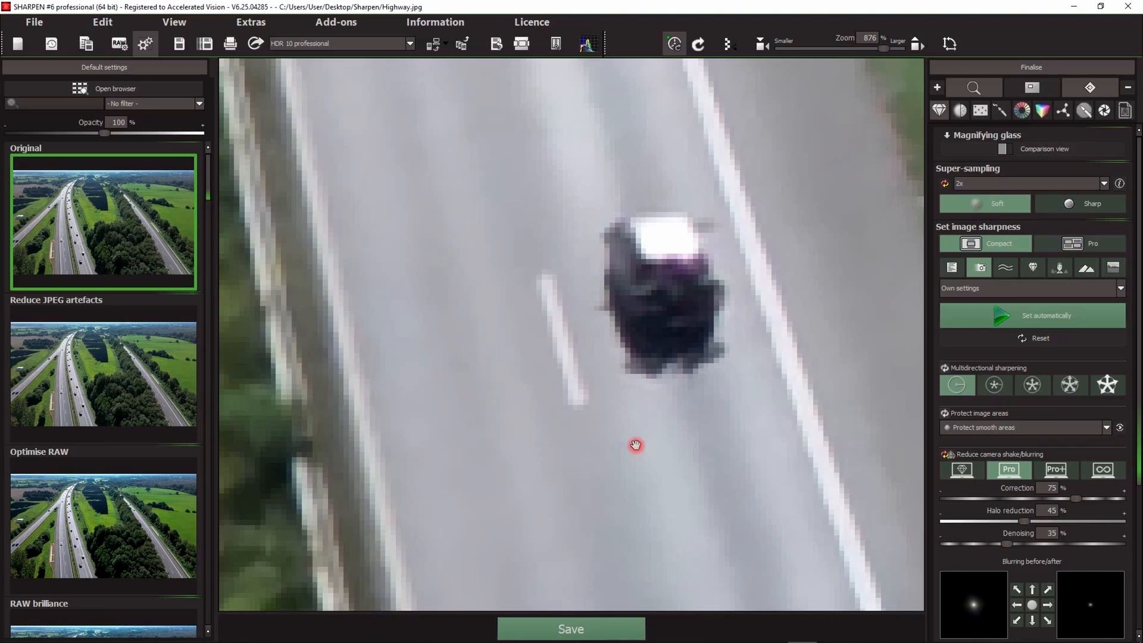
click(1080, 203)
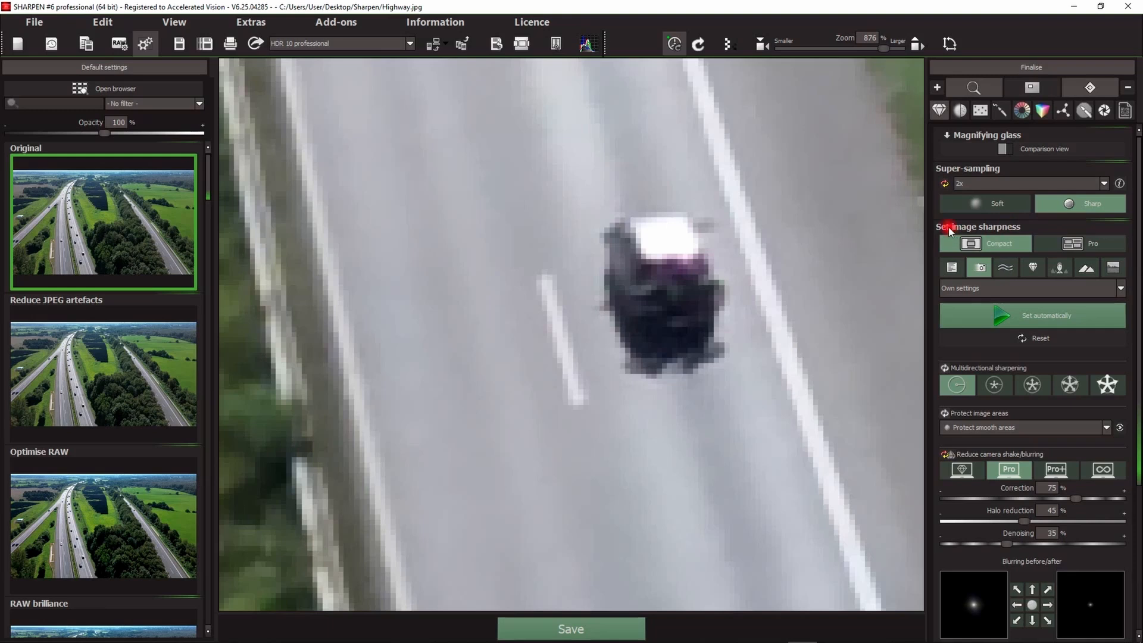
click(940, 182)
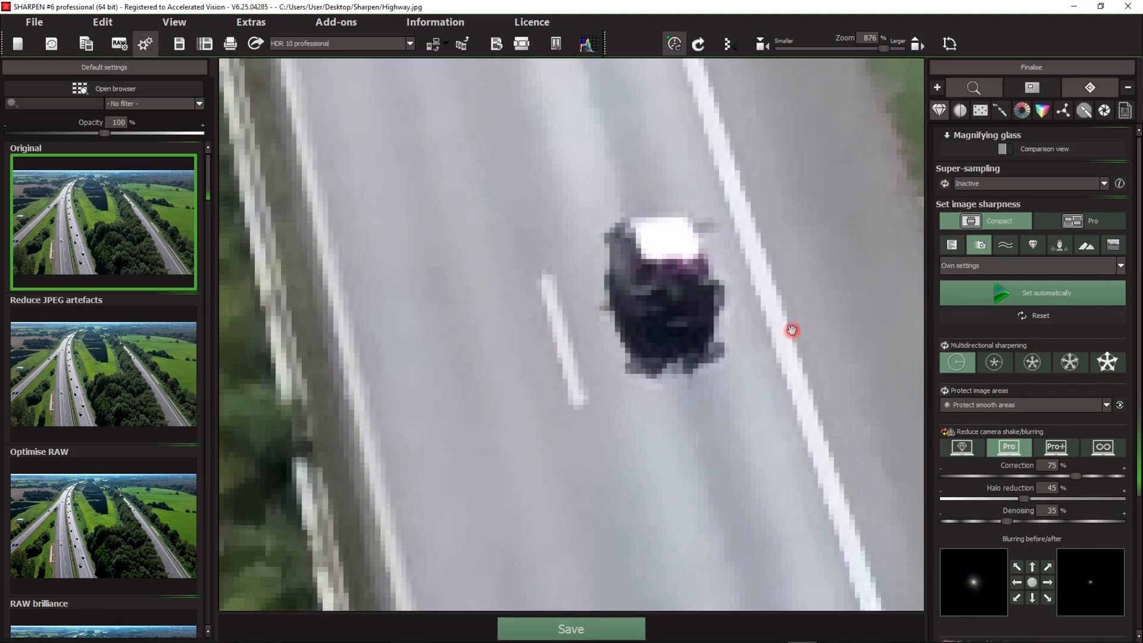
Step: Open the vintage interior photo Vintage.JPG from the image history without saving the current project
scroll(1012, 476, down, 2)
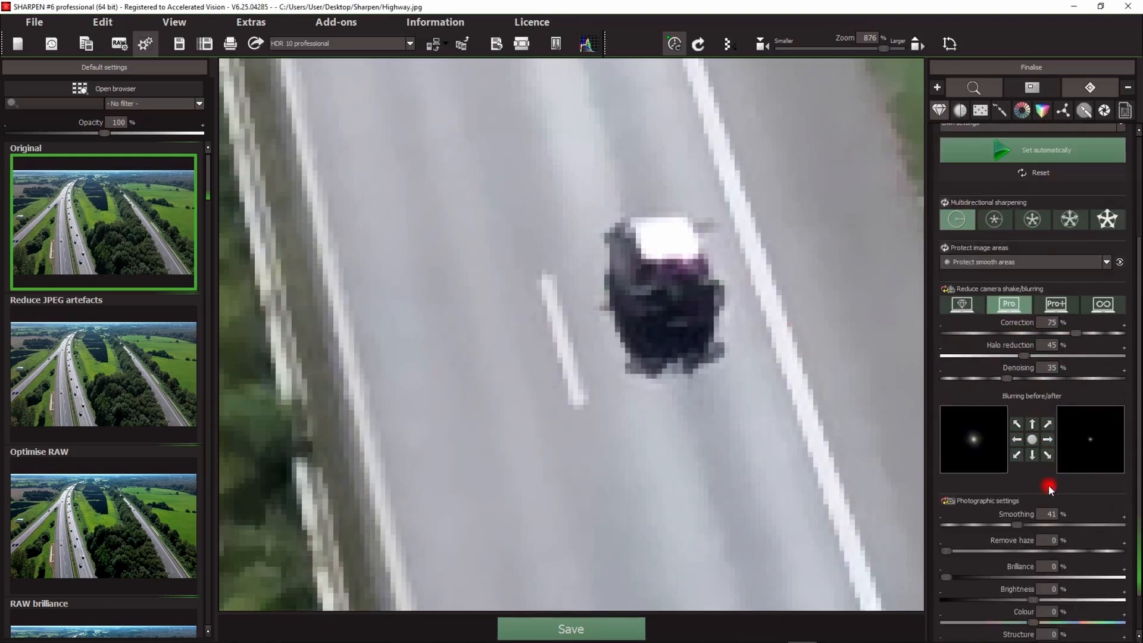
click(51, 43)
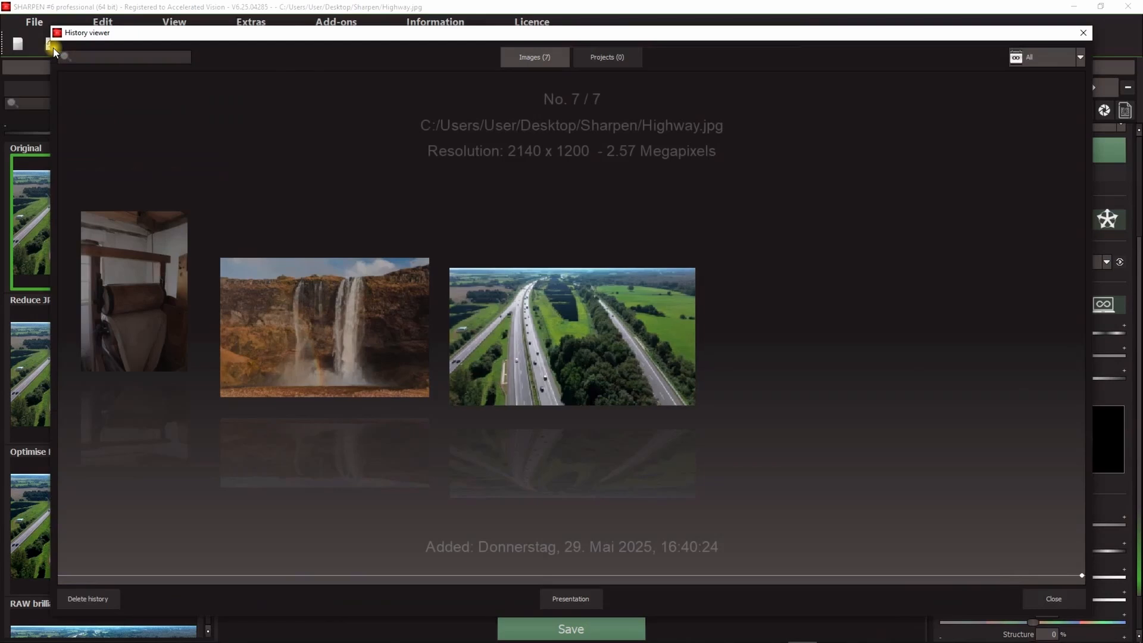
double_click(109, 314)
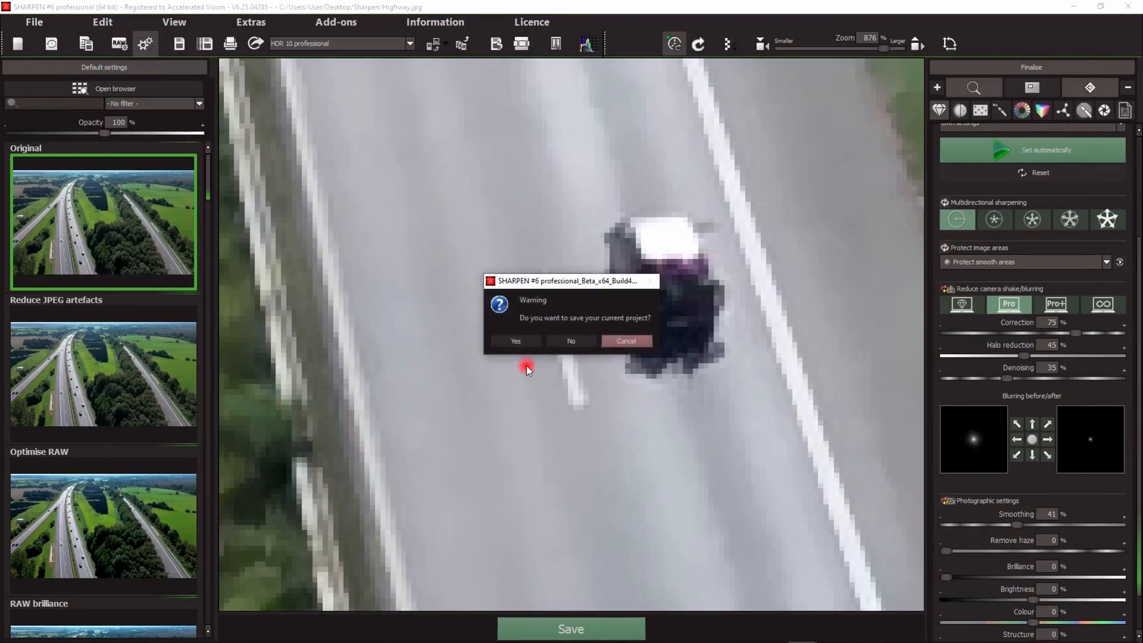
click(571, 341)
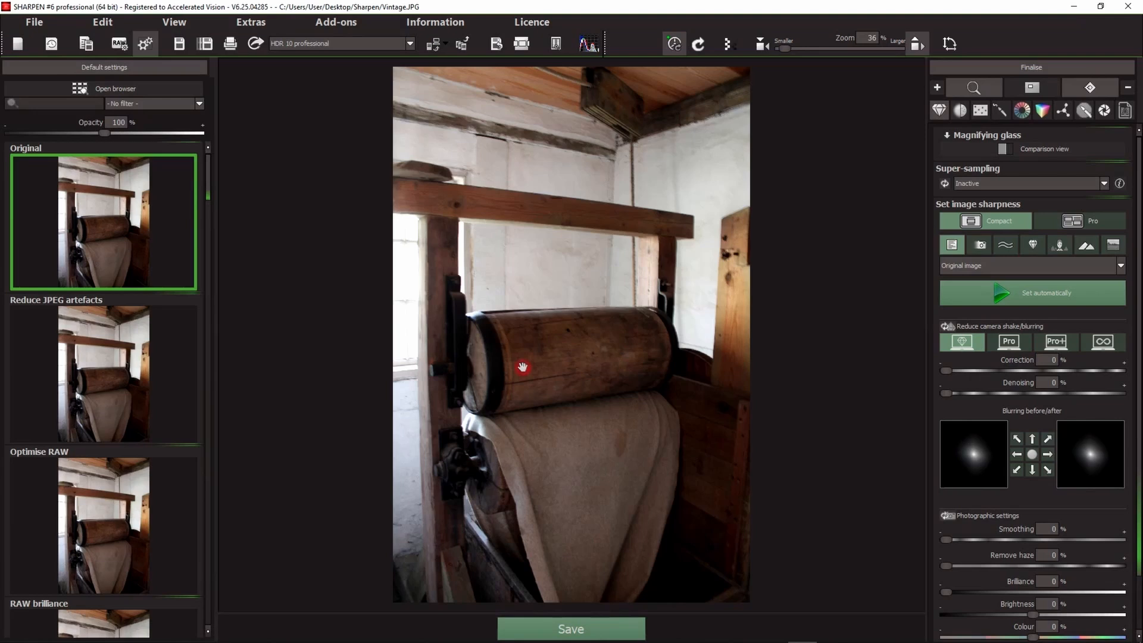
Step: Sharpen the vintage photo automatically, using the category with all presets instead of the camera-shake category
scroll(523, 366, up, 4)
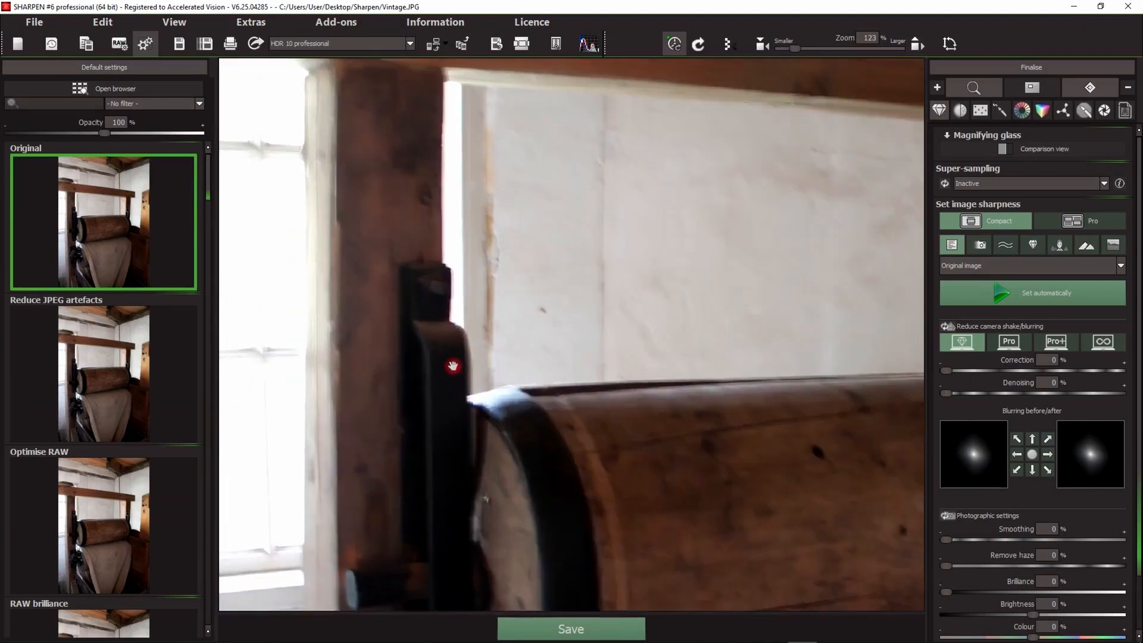
scroll(452, 365, up, 3)
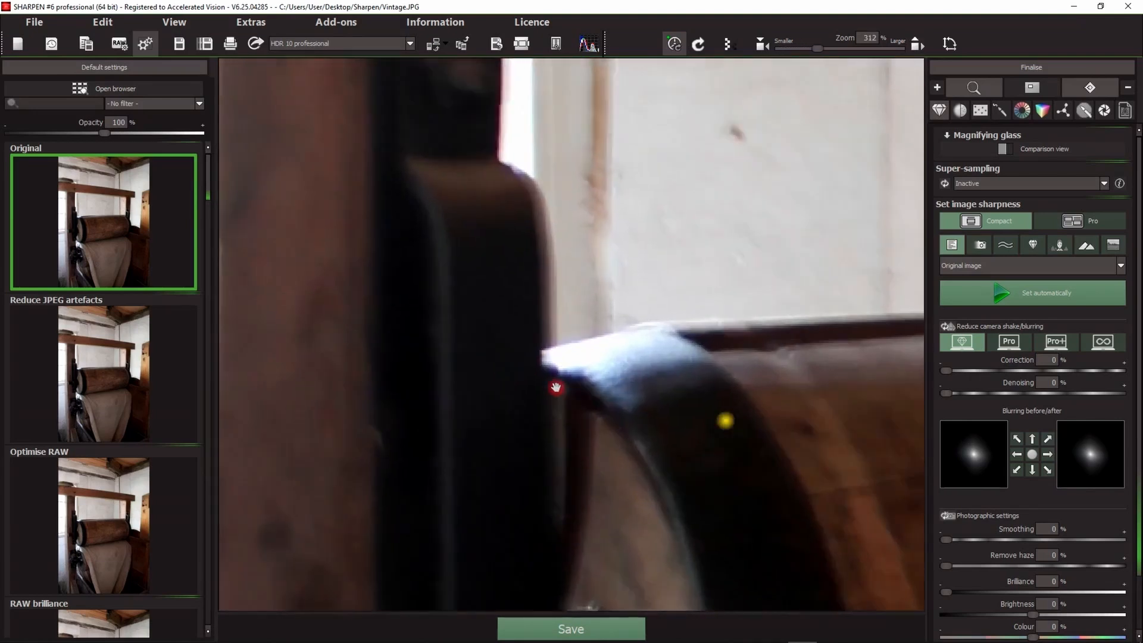
scroll(556, 388, up, 3)
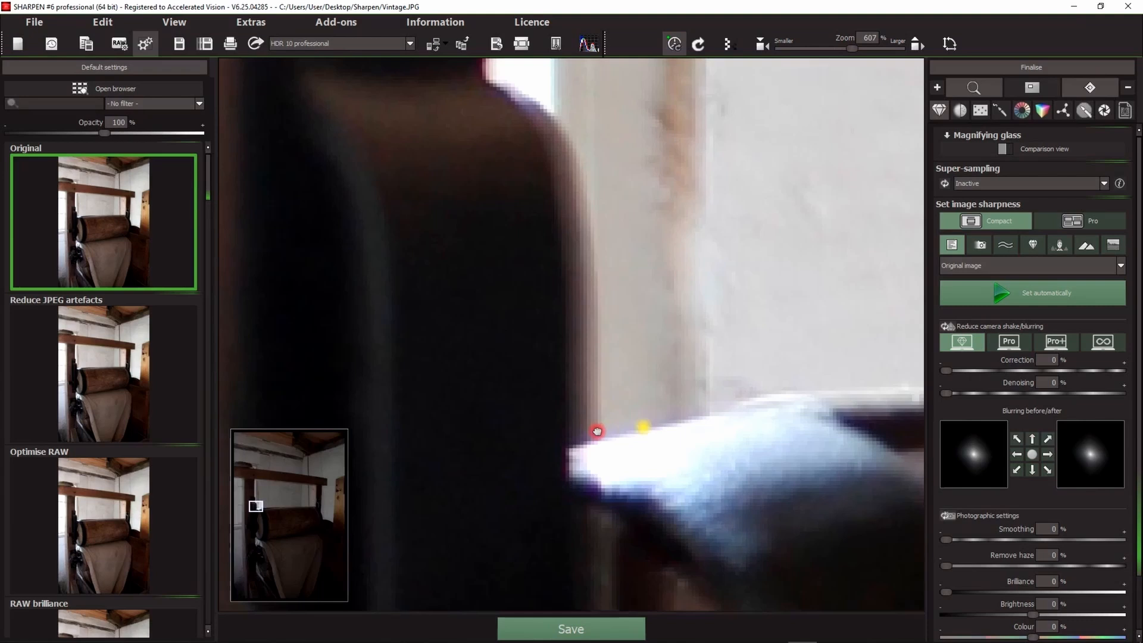
drag(597, 430, 531, 428)
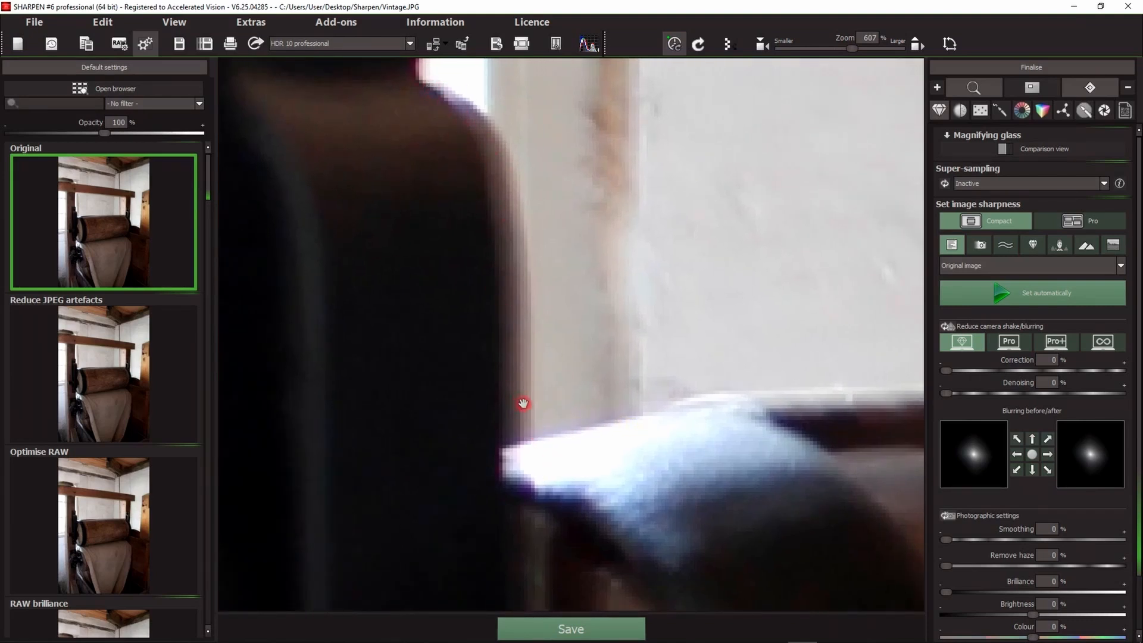
click(983, 249)
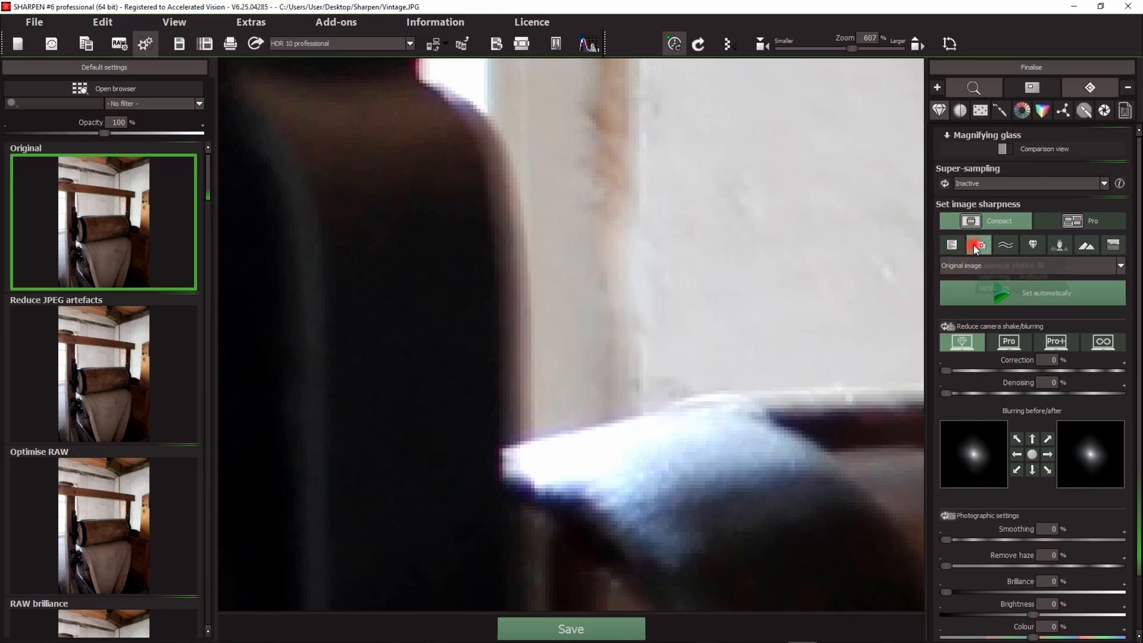
click(953, 245)
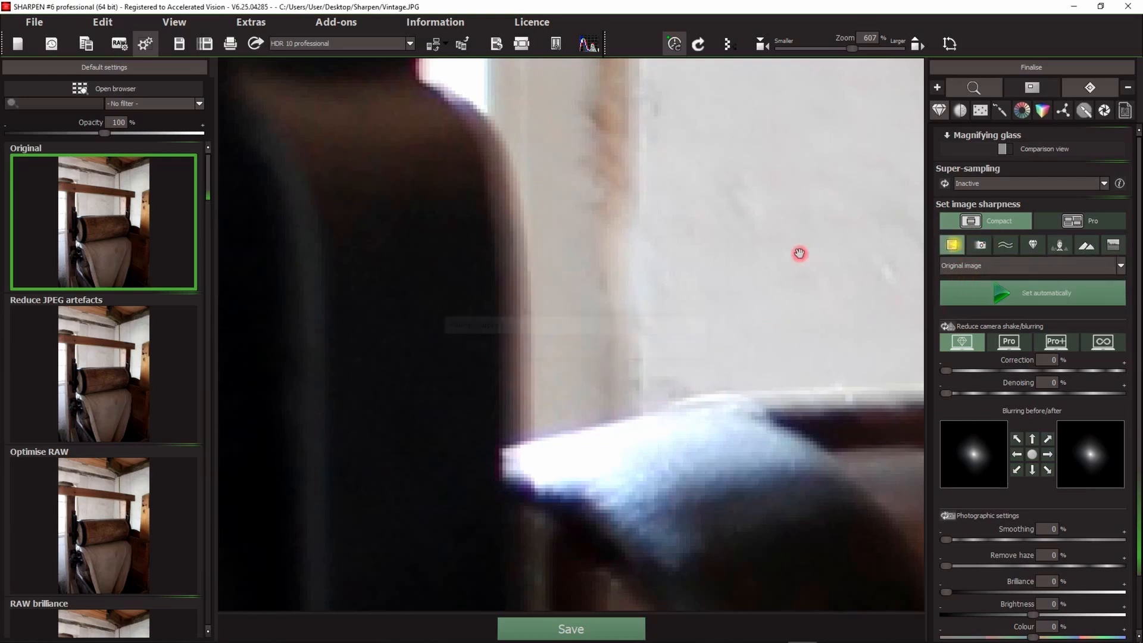
click(991, 295)
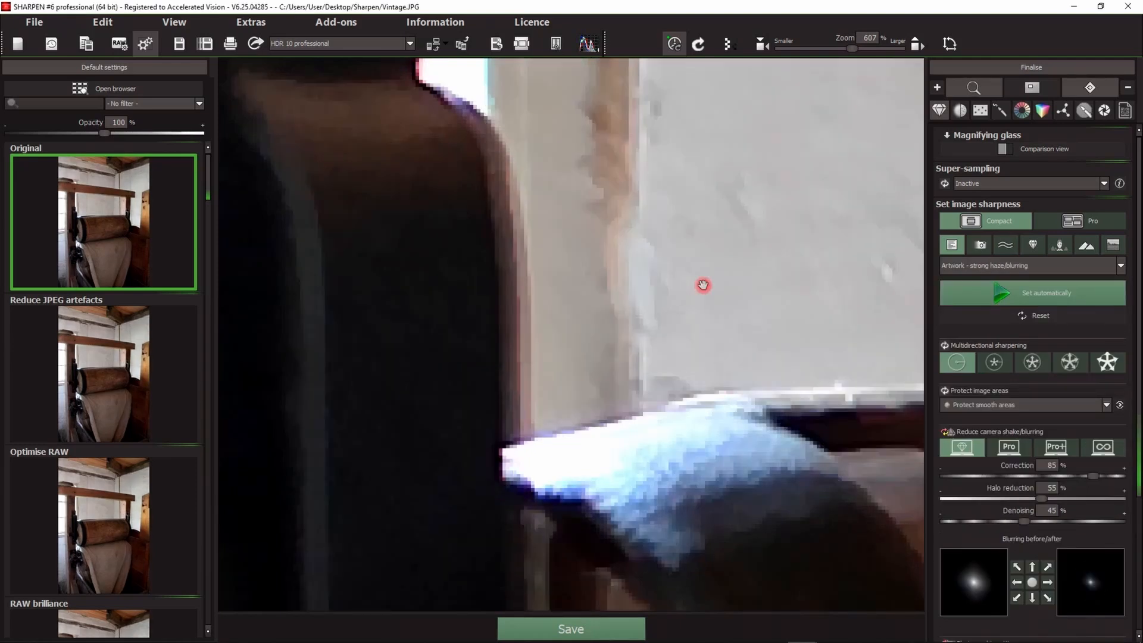
Step: Compare the rightward and leftward manual blurring directions on the vintage photo, keeping the rightward one active
drag(1137, 188, 1136, 244)
click(976, 489)
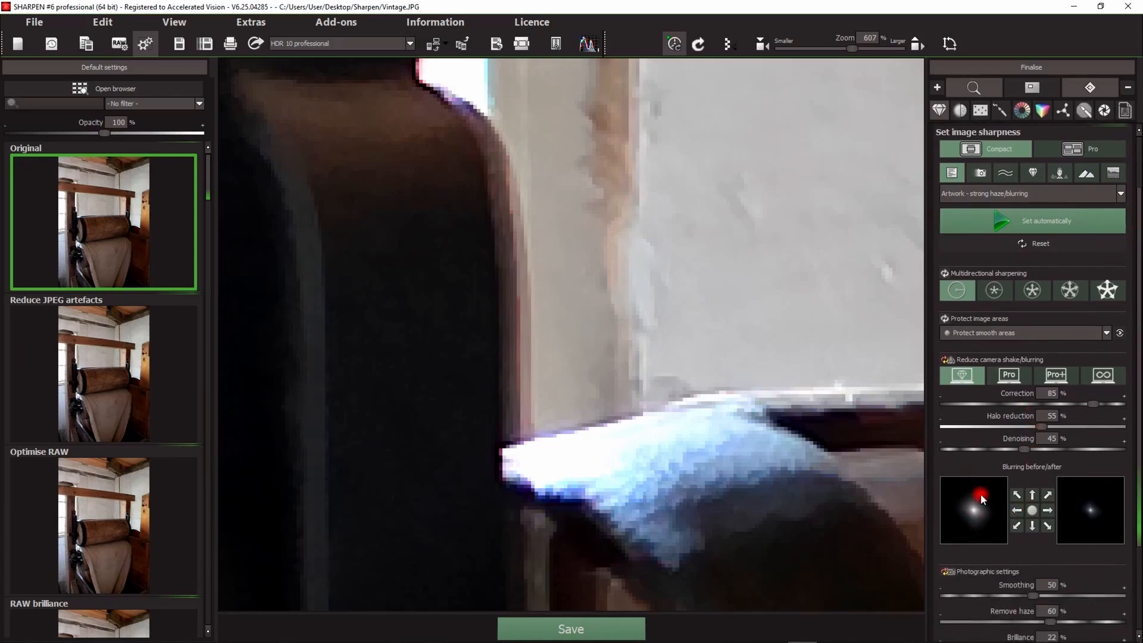
click(1099, 502)
click(638, 281)
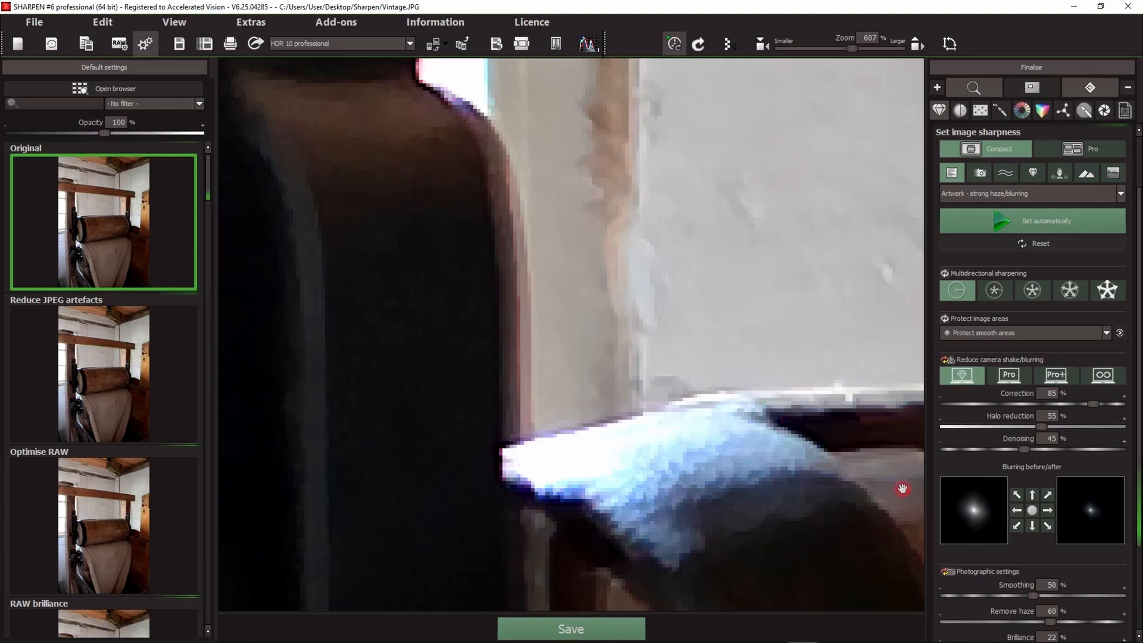
click(1047, 510)
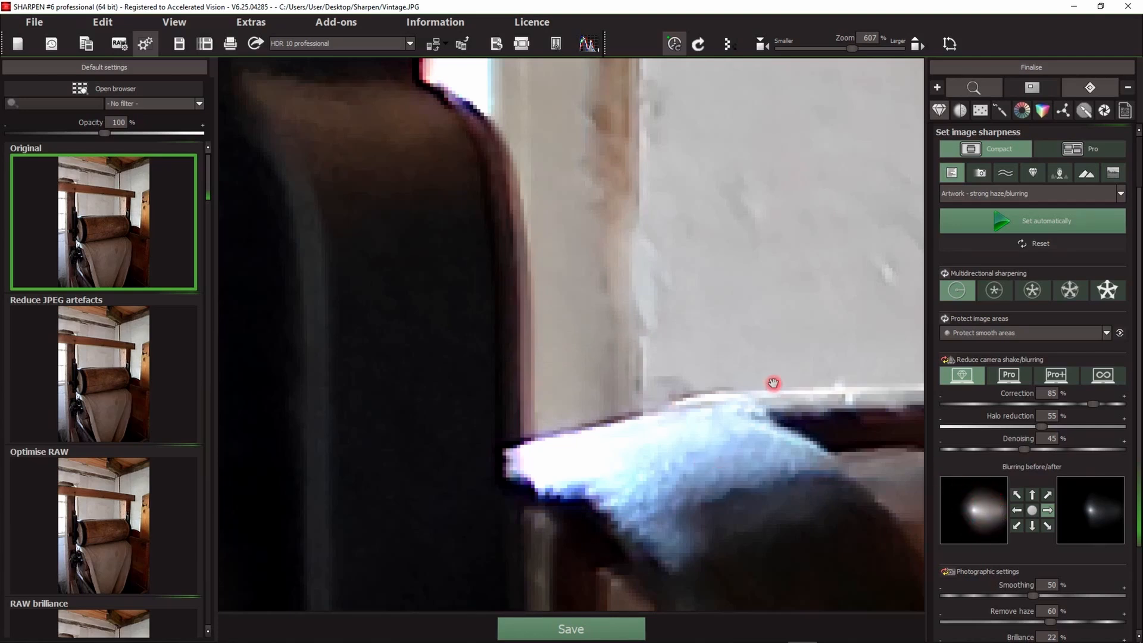
click(1018, 510)
click(1017, 510)
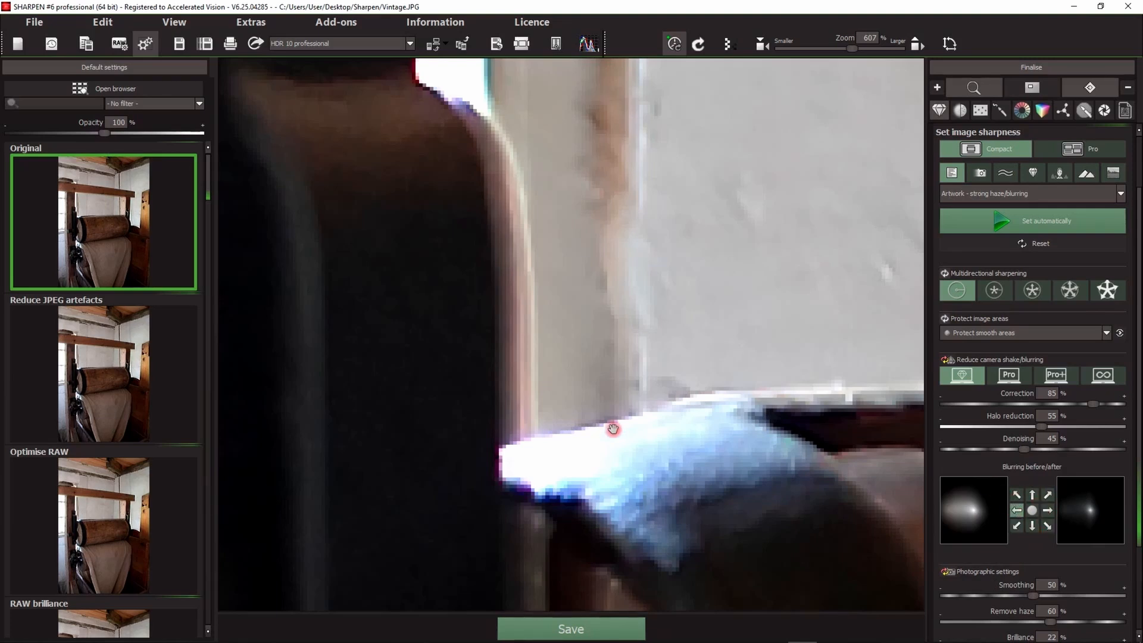
click(1049, 511)
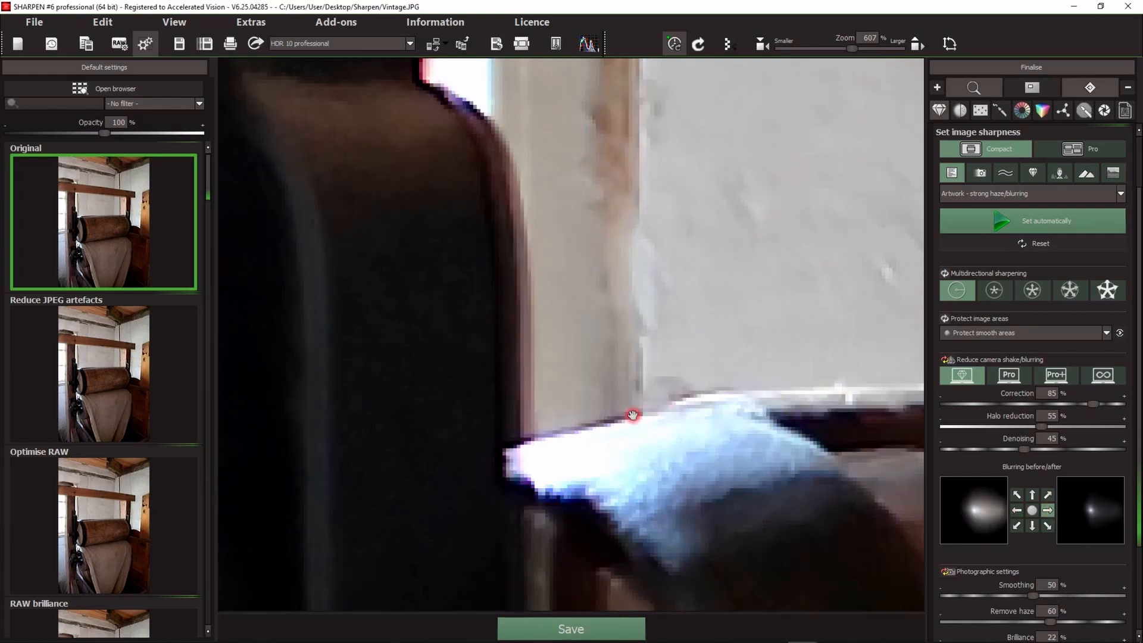
Step: Raise the camera-shake reduction precision to Pro, followed by Pro+, confirming its activation
click(1008, 374)
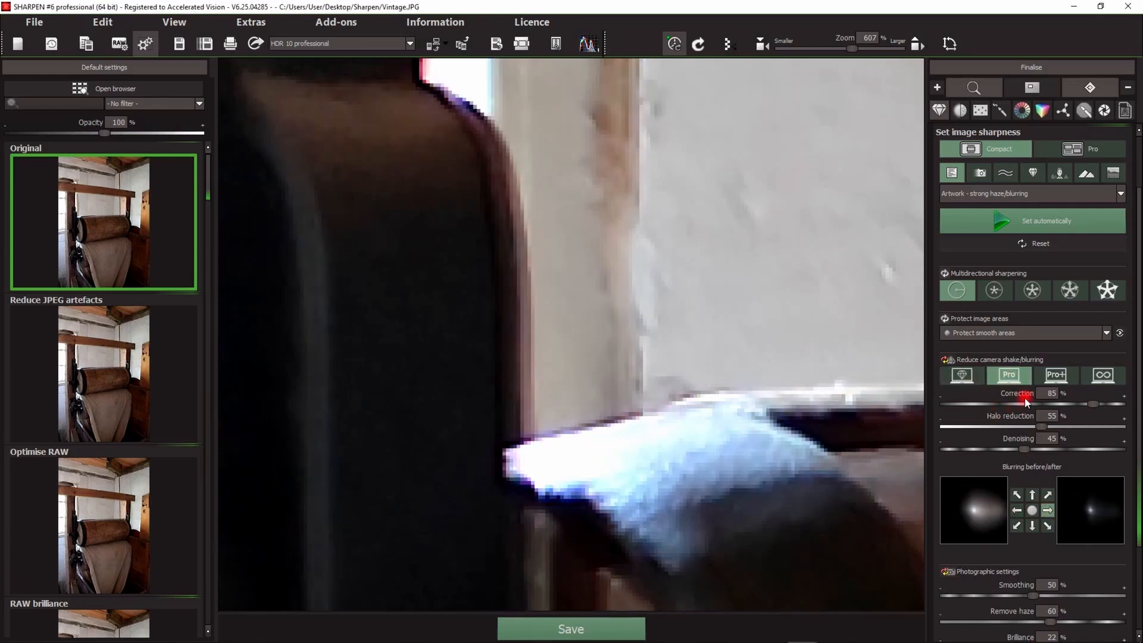
click(1055, 374)
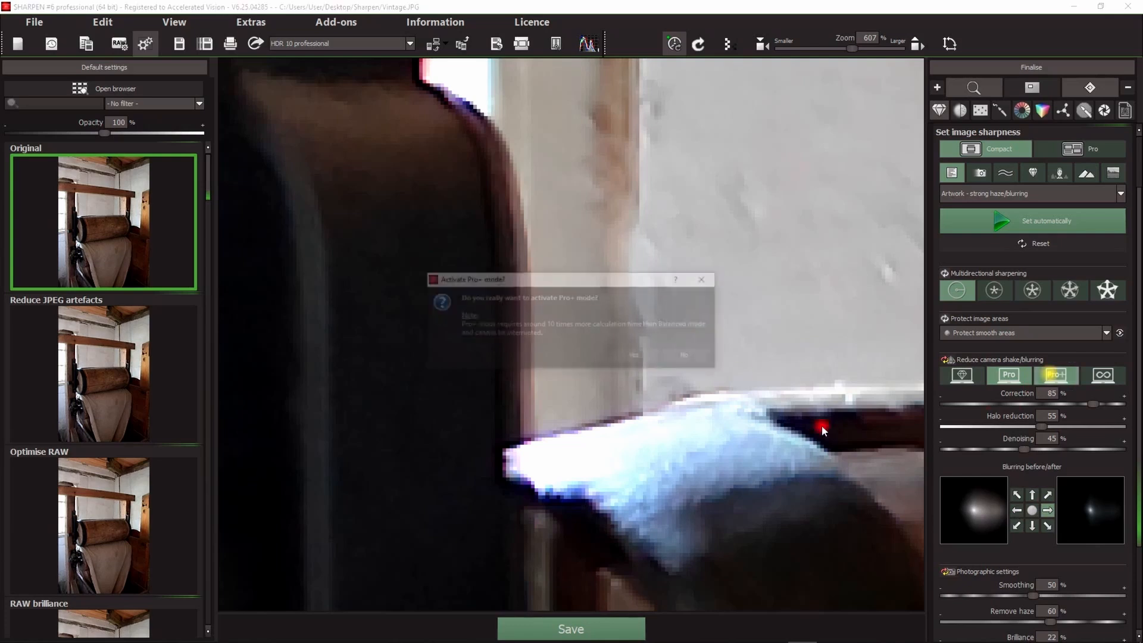
click(636, 356)
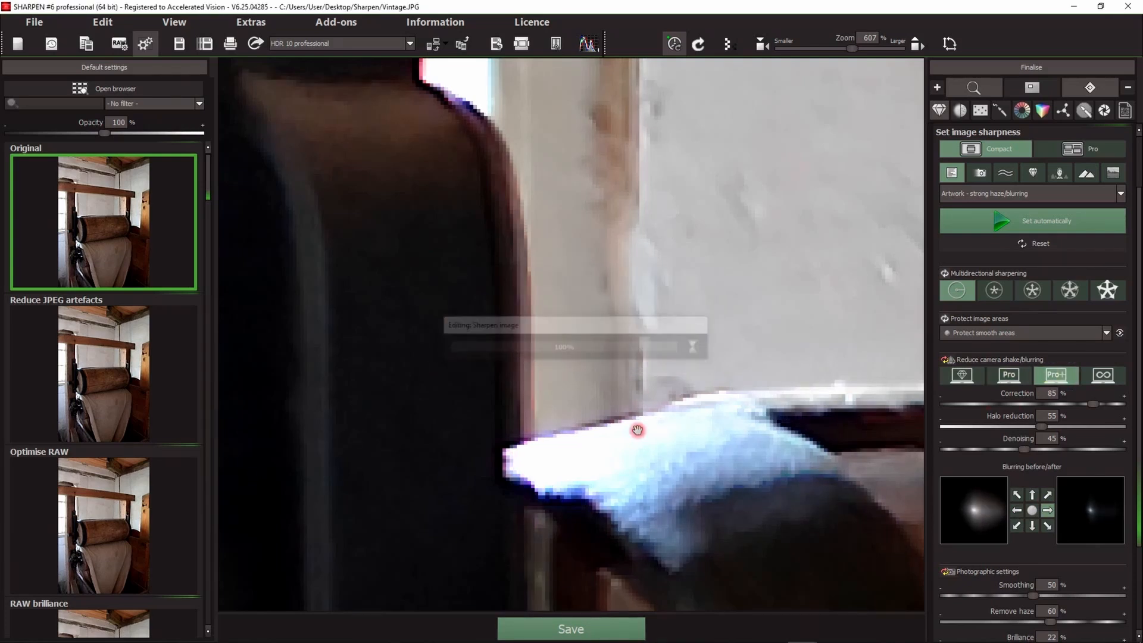
click(568, 381)
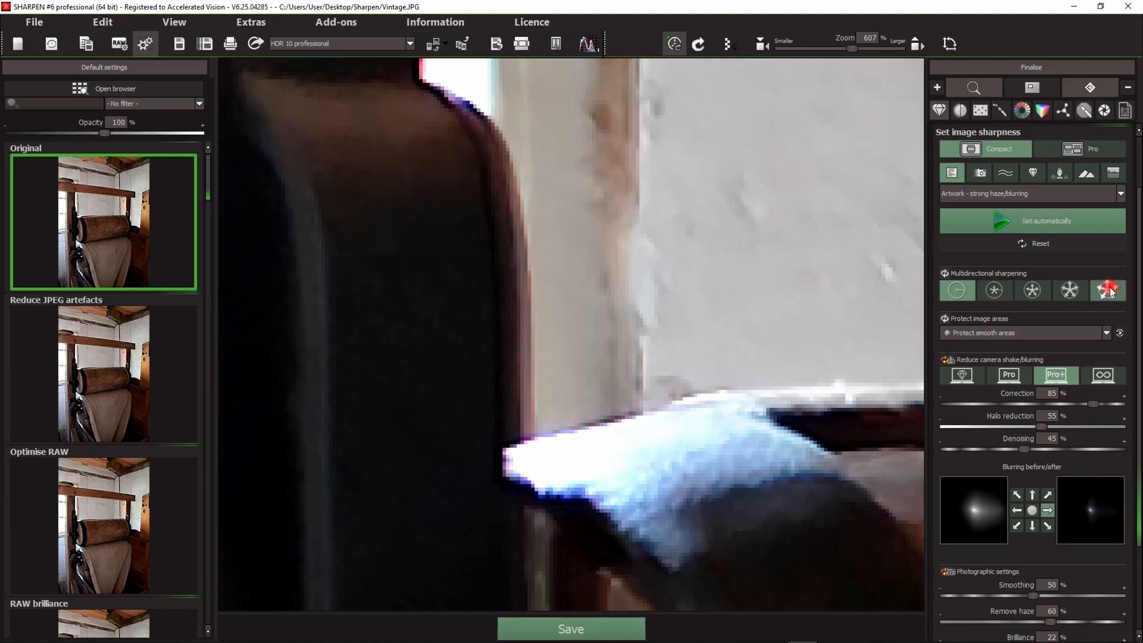
Step: Try the second multidirectional sharpening level and look at the Pro sharpness settings before returning to Compact
drag(1137, 264, 1138, 335)
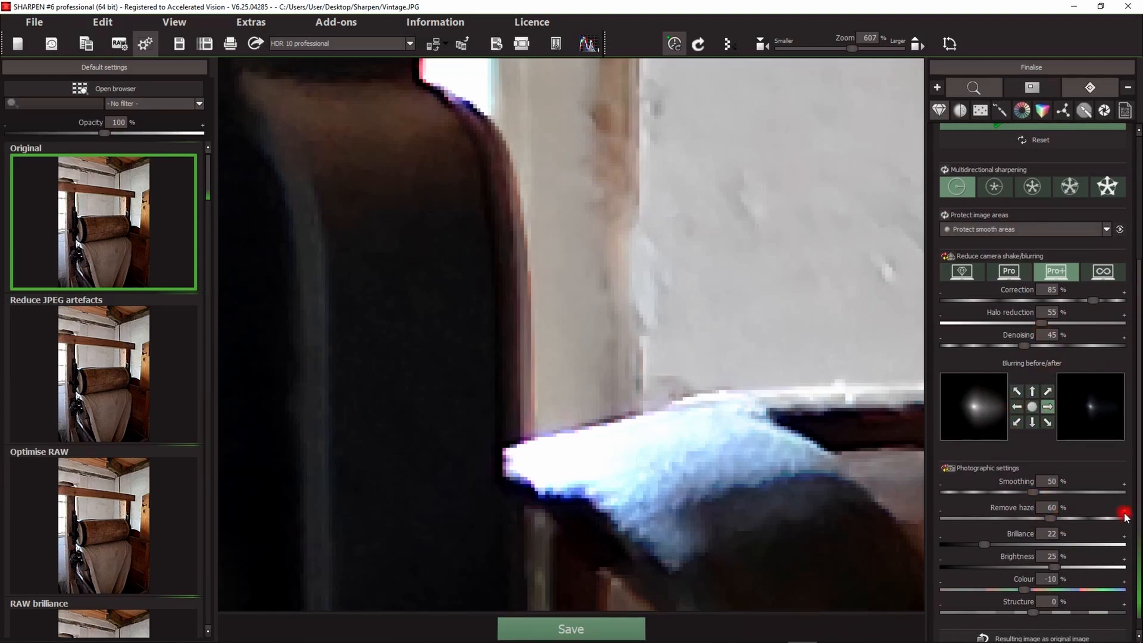
click(1003, 188)
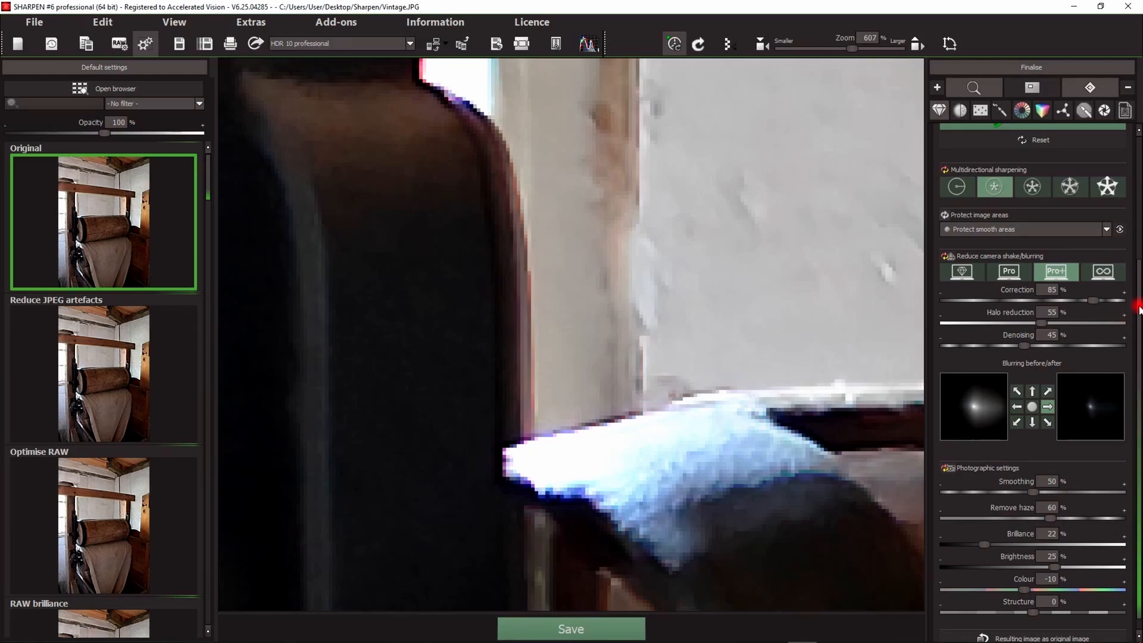
drag(1136, 307, 1136, 169)
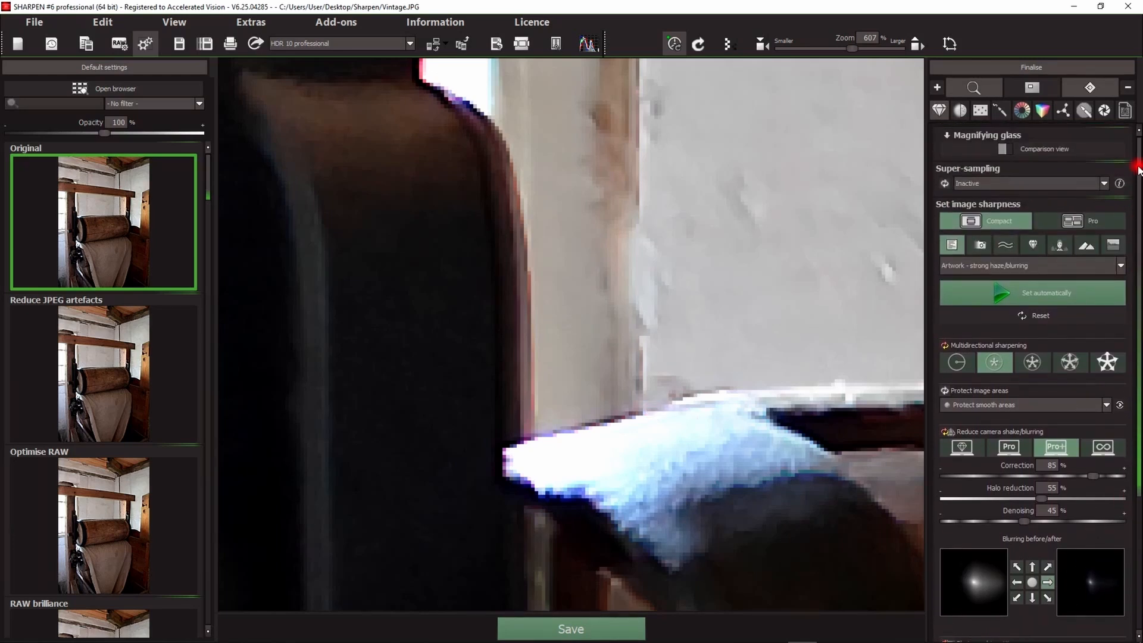
click(1066, 224)
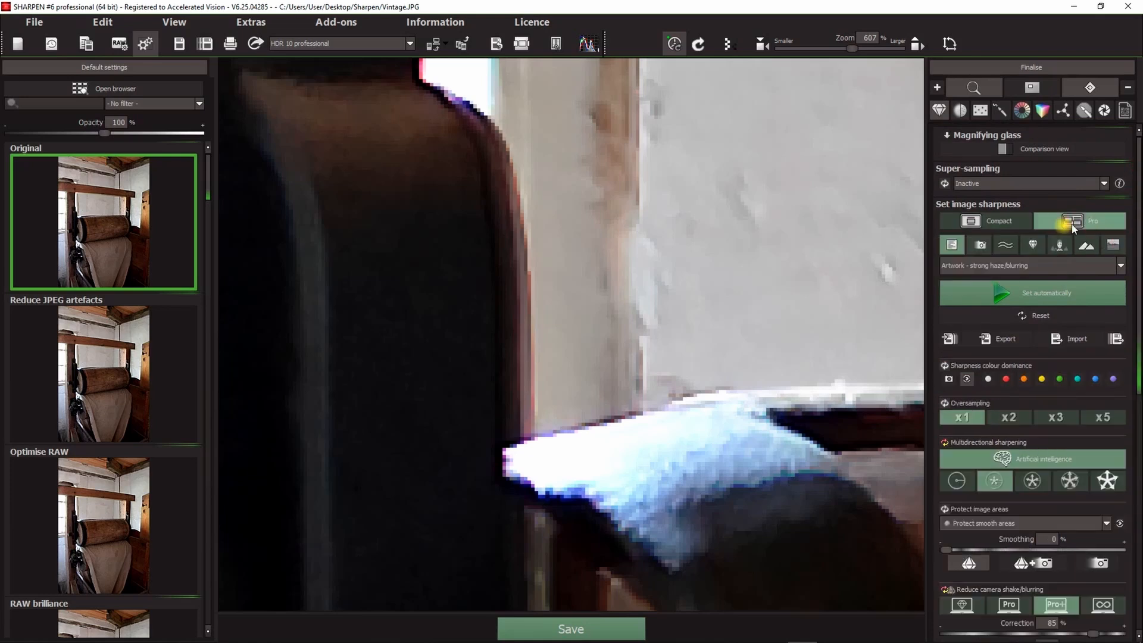
click(983, 220)
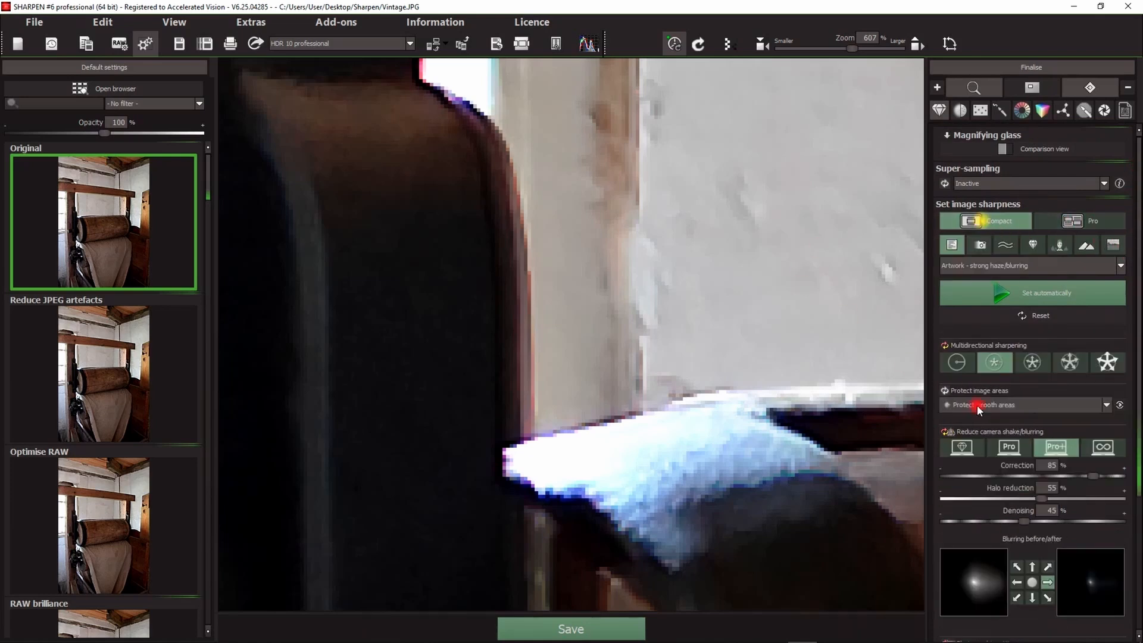
Step: Return multidirectional sharpening to its first level and set the camera-shake reduction precision to Pro
drag(1137, 255, 1132, 439)
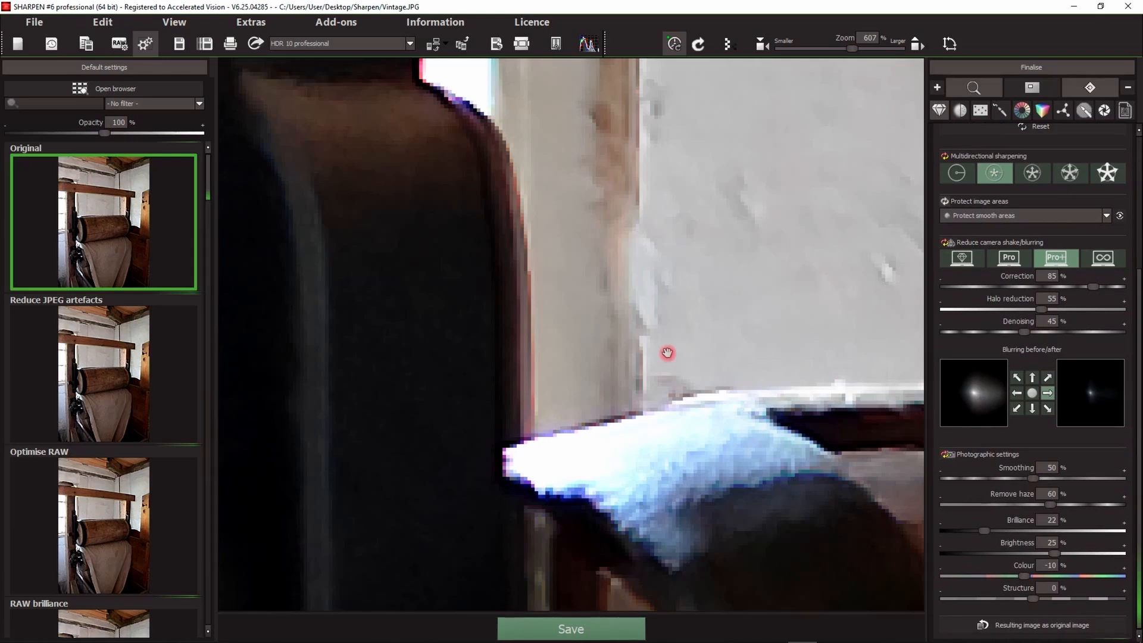
click(957, 173)
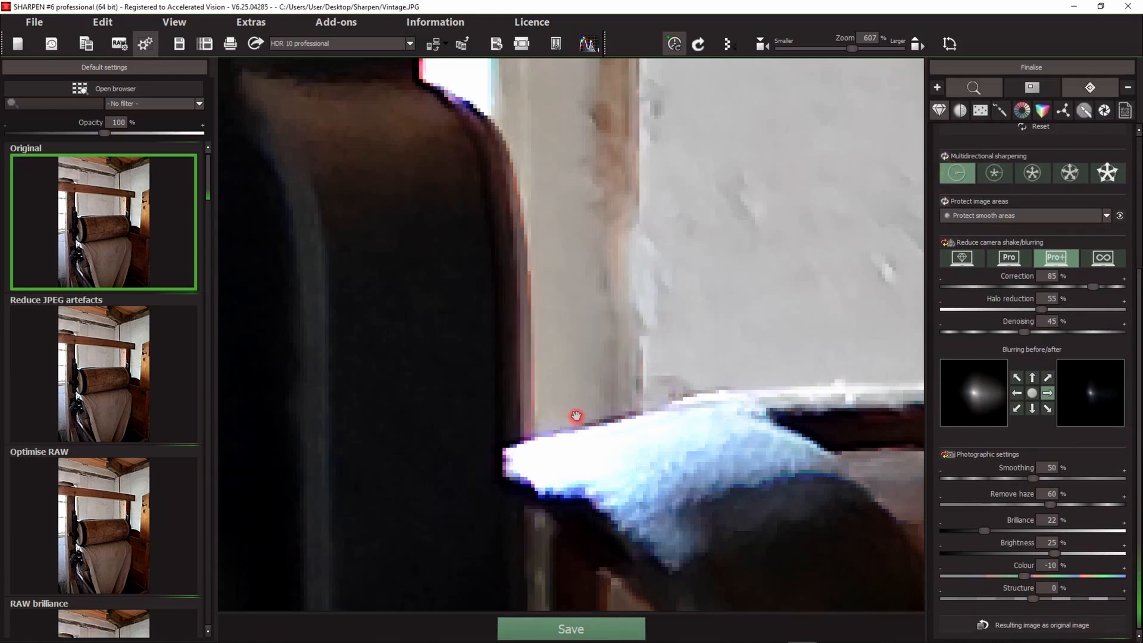
click(1010, 257)
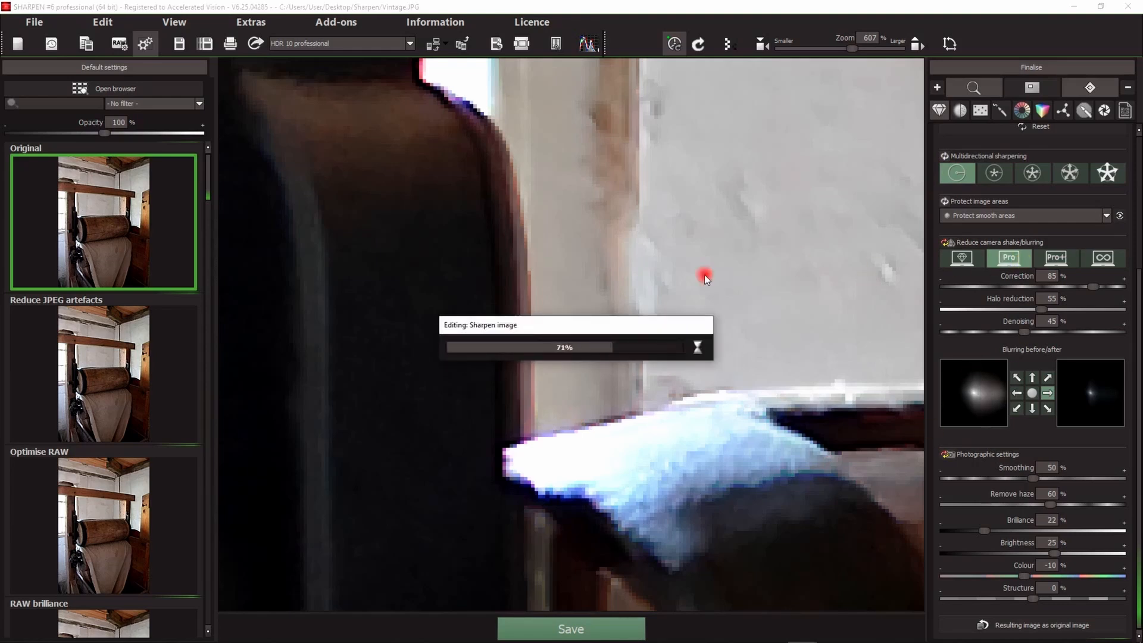
drag(747, 391, 727, 355)
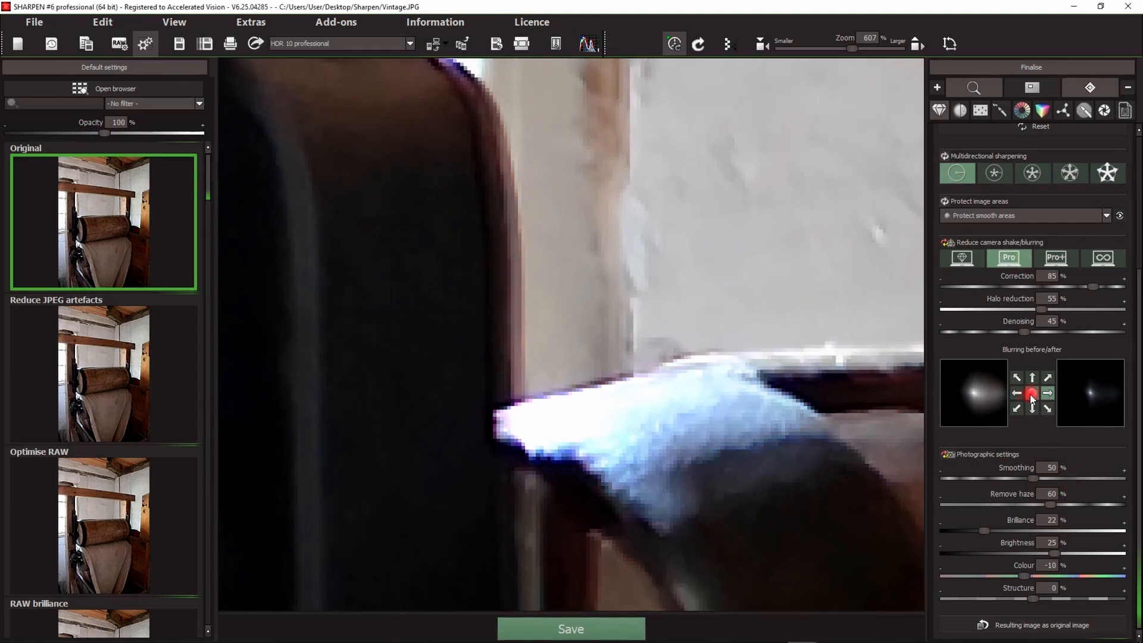
Step: Open the highway photo Highway.jpg from the image history
click(51, 52)
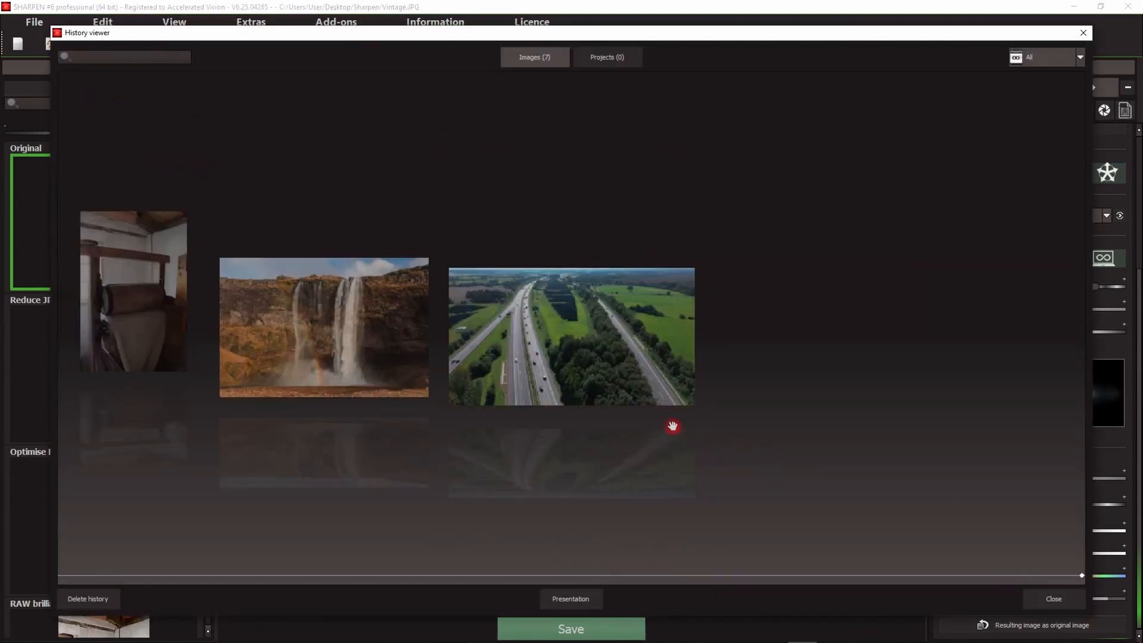
click(580, 335)
click(601, 343)
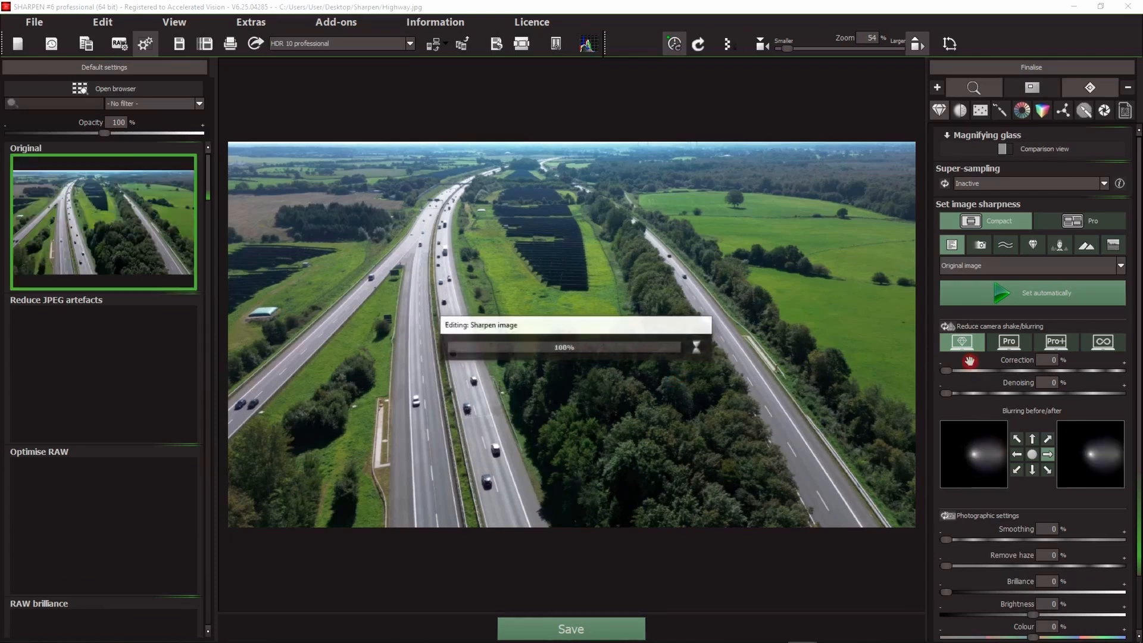
Step: Turn off the rightward blurring direction and sharpen the highway photo automatically using the camera-shake category
click(1051, 456)
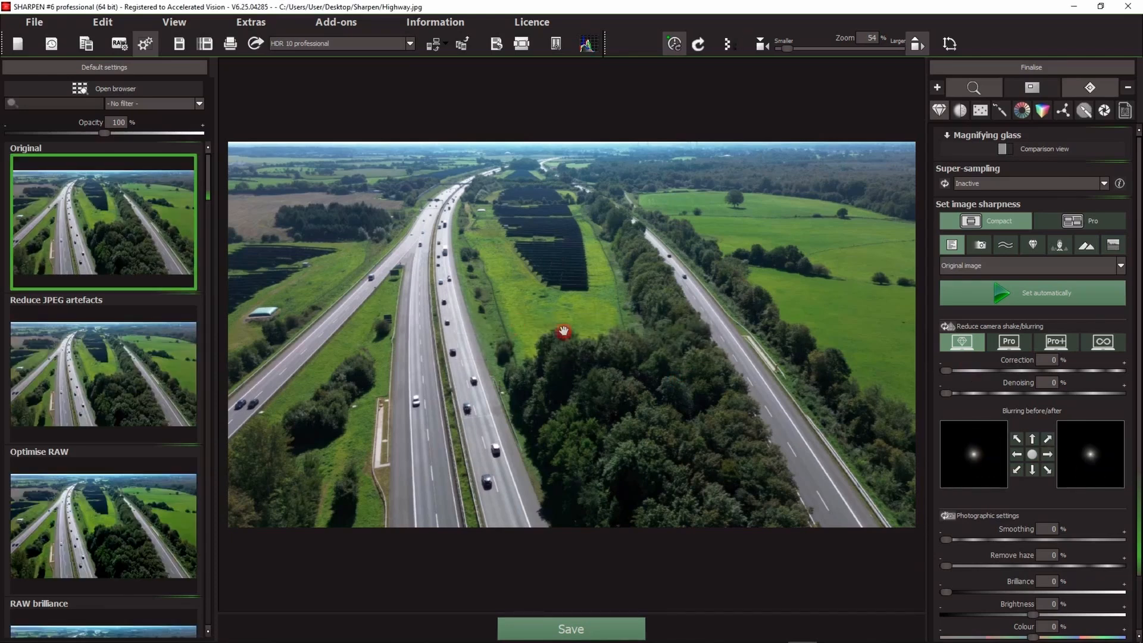
click(977, 245)
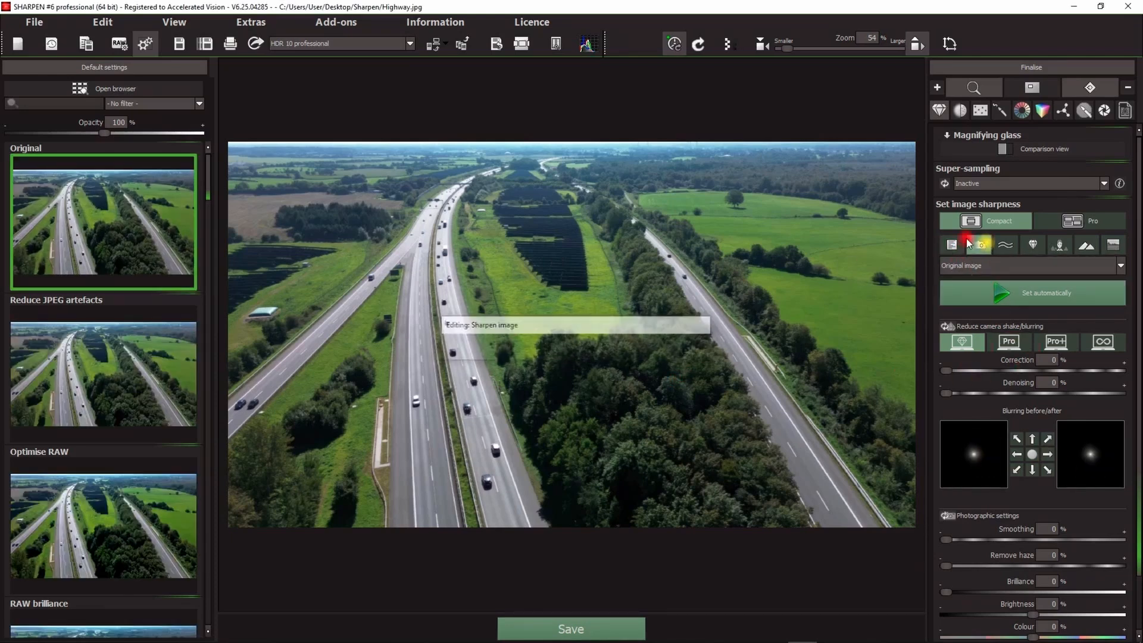
click(1000, 292)
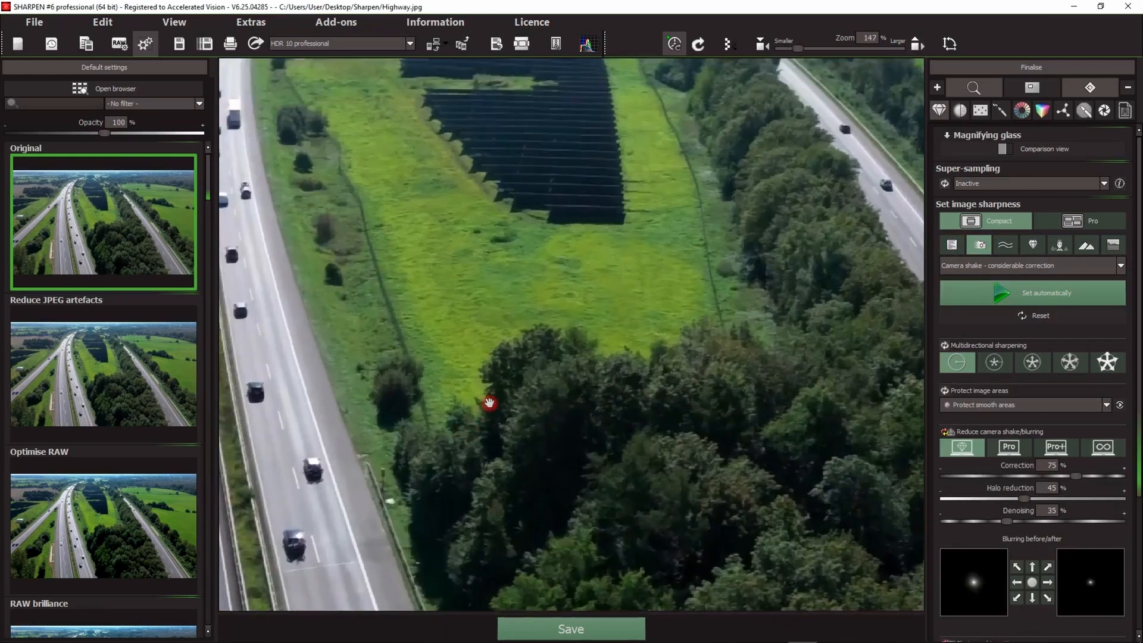
Step: Try the average manual blurring position for even blur reduction, judging its effect on the highway cars up close
scroll(490, 402, up, 1)
drag(405, 429, 638, 327)
drag(500, 177, 561, 445)
scroll(576, 377, up, 5)
drag(705, 442, 569, 296)
scroll(569, 295, up, 3)
drag(724, 422, 668, 326)
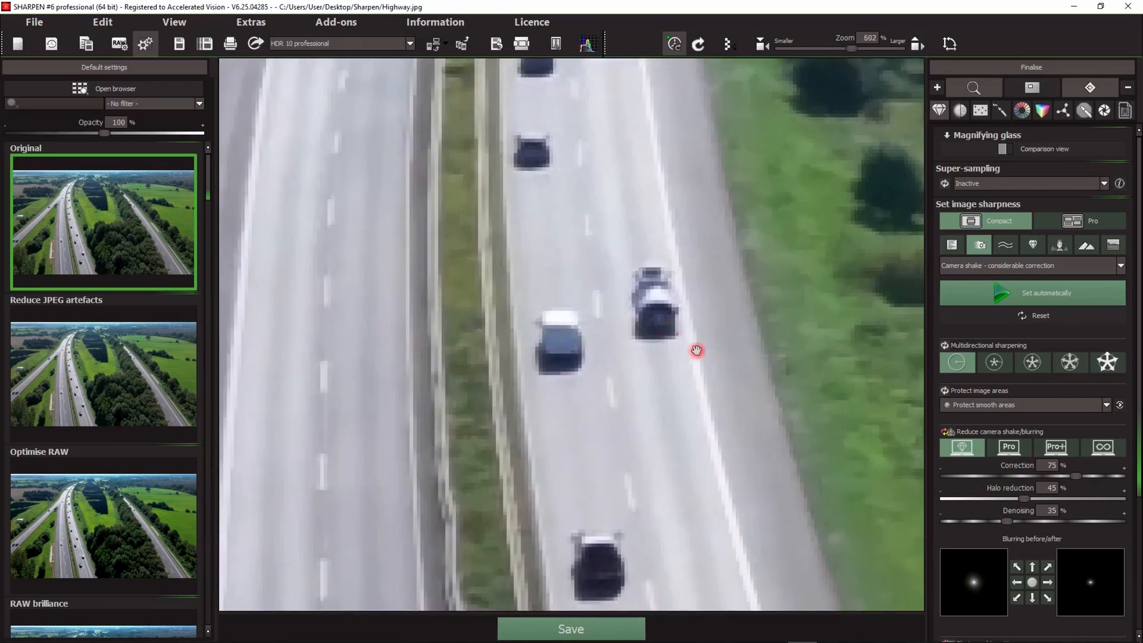
drag(1138, 406, 1138, 510)
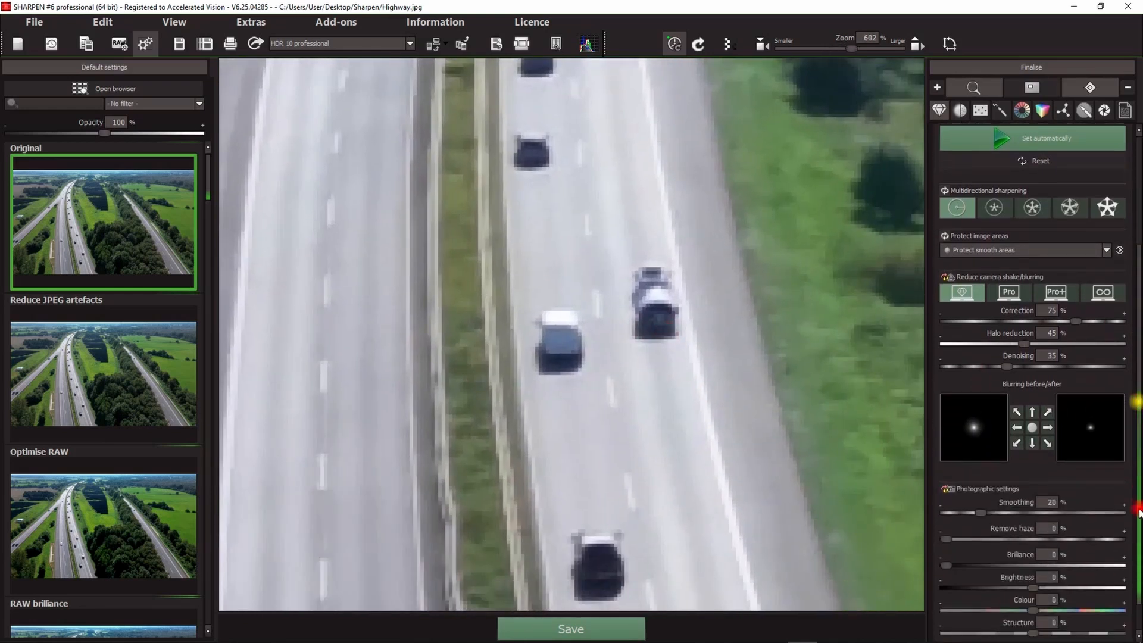
click(1033, 429)
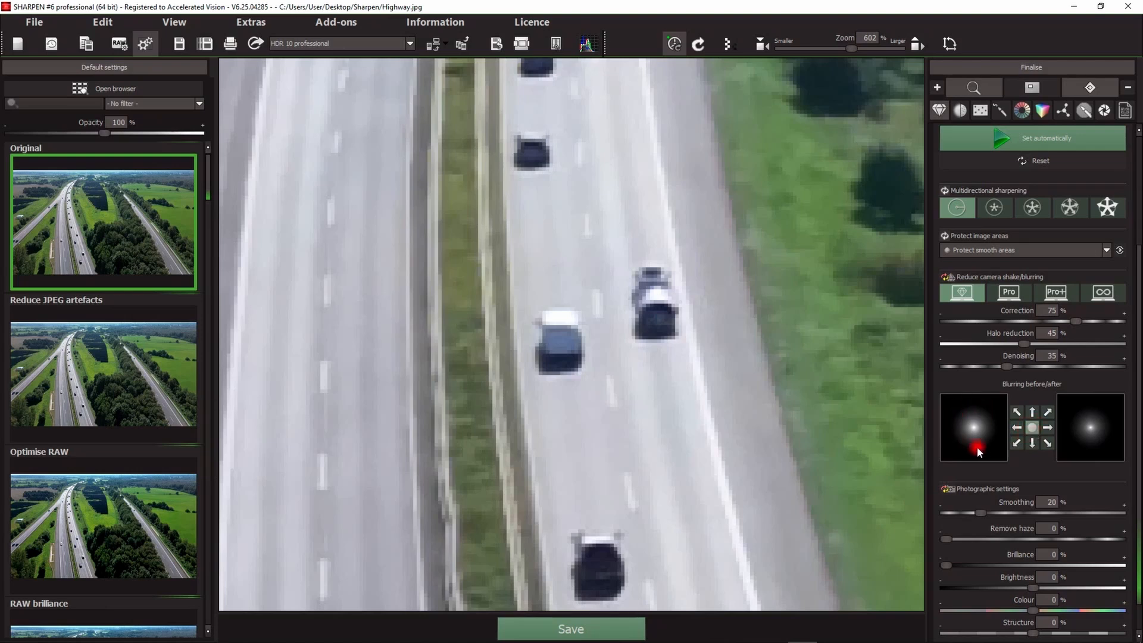
click(1033, 427)
click(1032, 428)
Step: Set the camera-shake reduction precision to Pro+ and compare the average blurring position on and off, leaving it off
click(1063, 293)
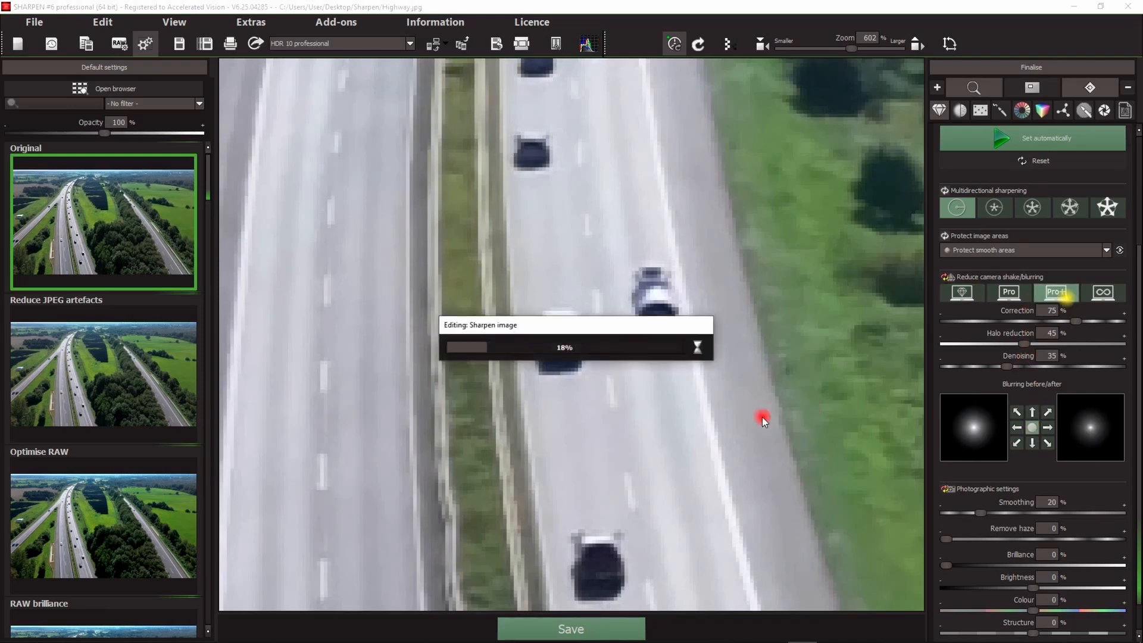
click(1034, 427)
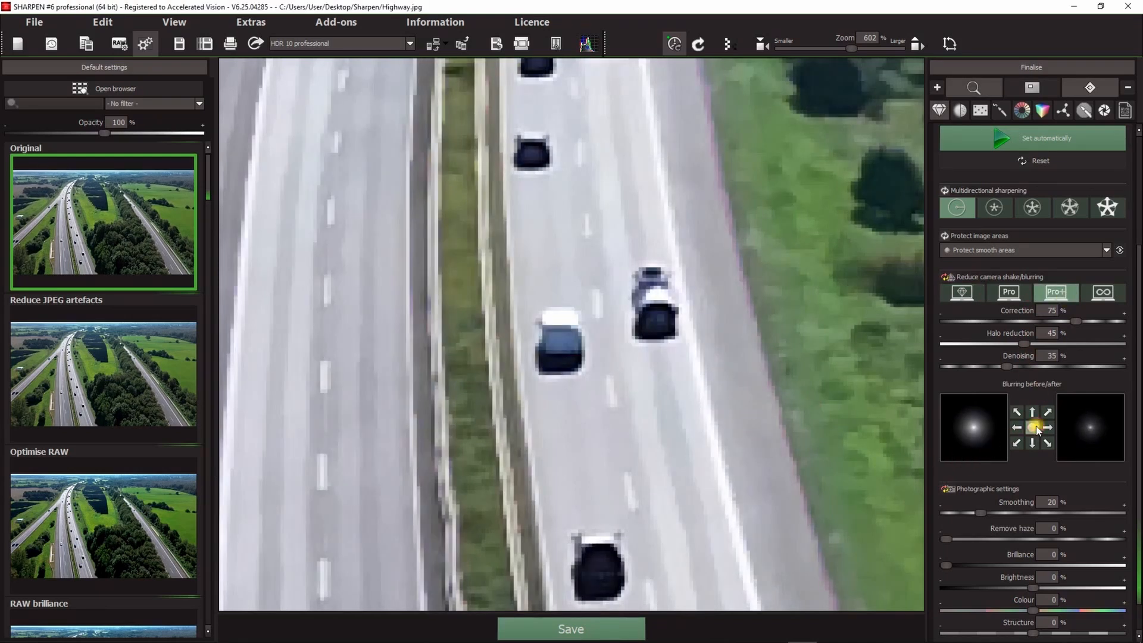
click(1034, 427)
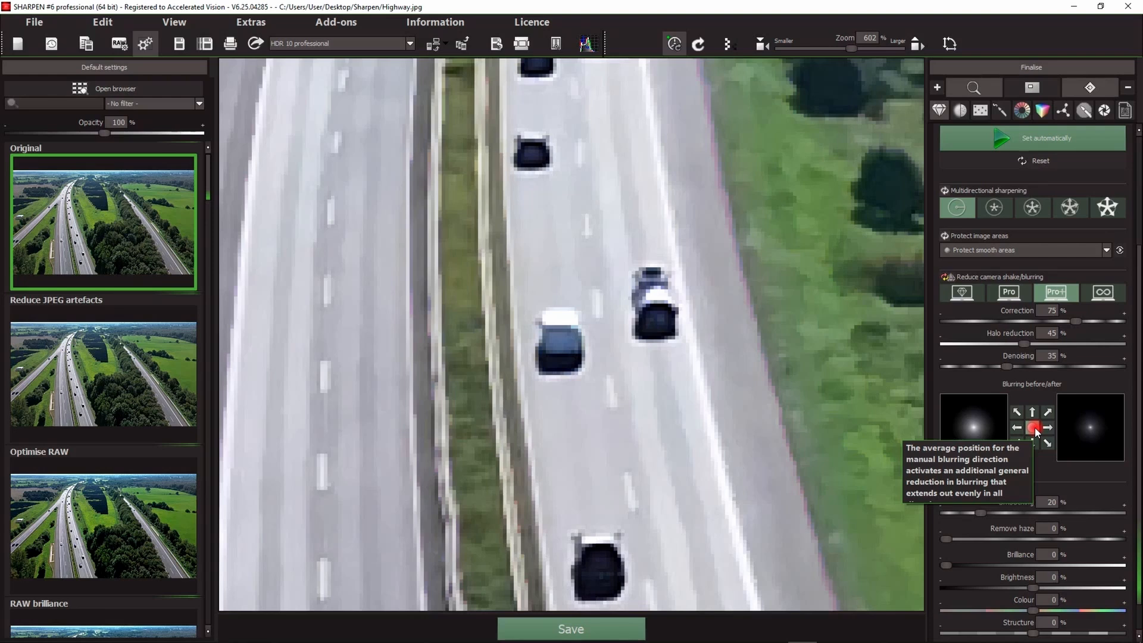
click(1035, 427)
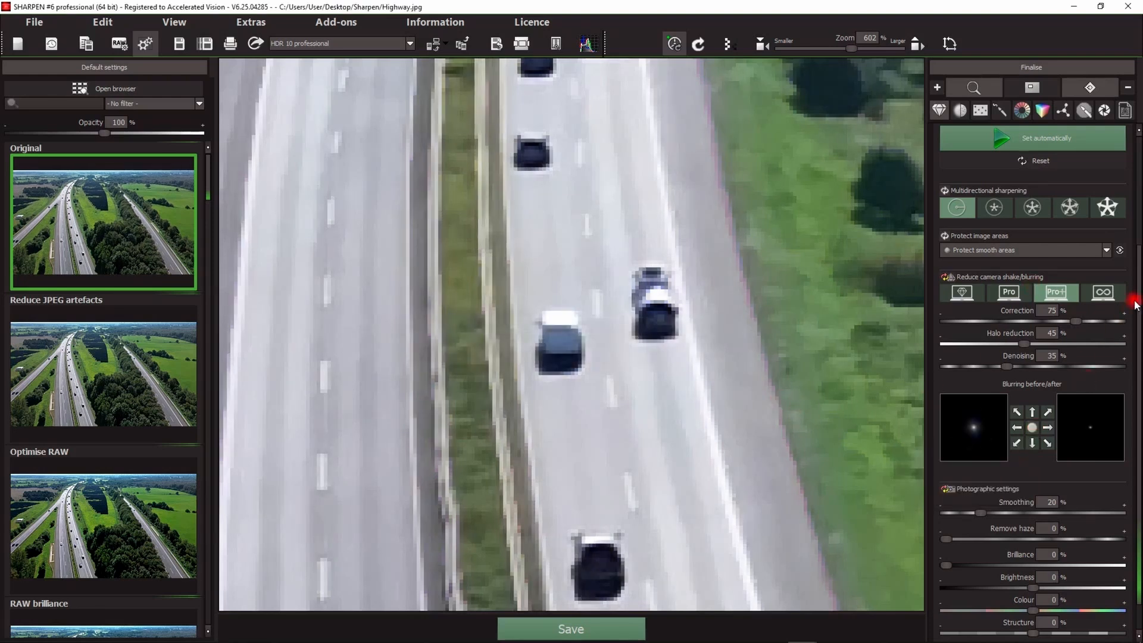
scroll(1133, 217, up, 4)
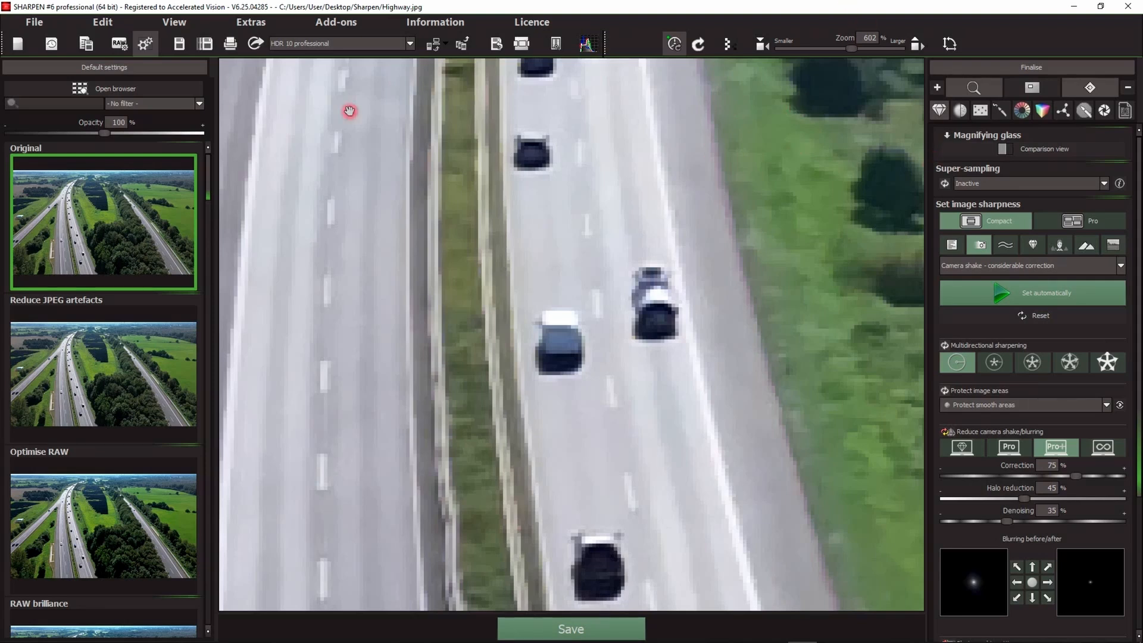
Step: Open RAW development for the highway photo and review the Palette's saturation, brightness and colour tone settings, with the Display section collapsed
click(118, 44)
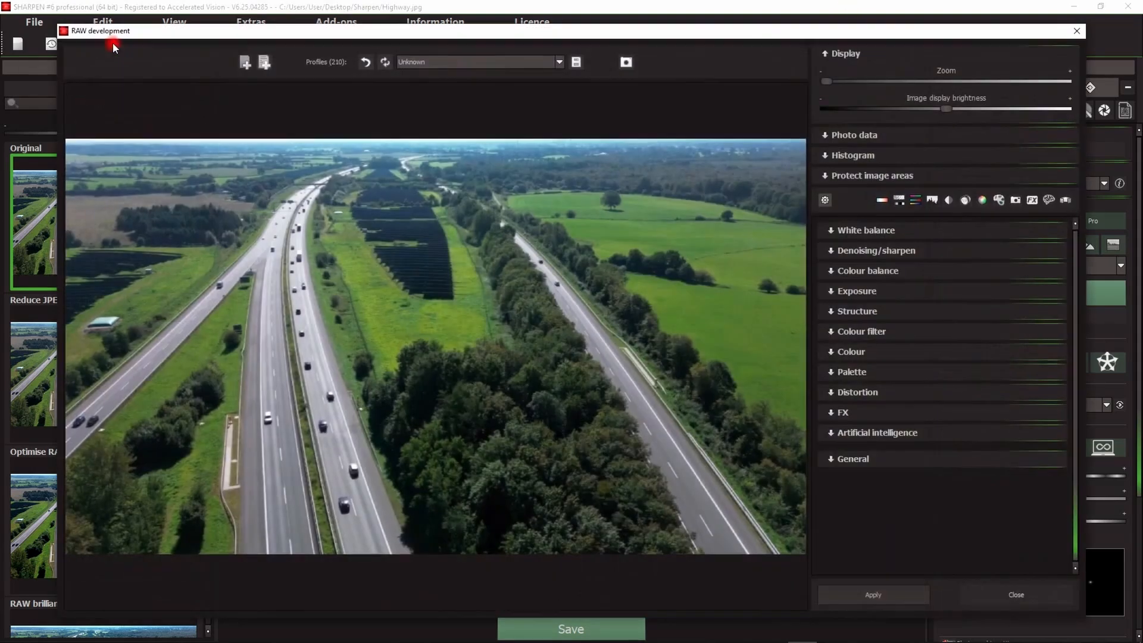
click(856, 372)
drag(1069, 259, 1079, 466)
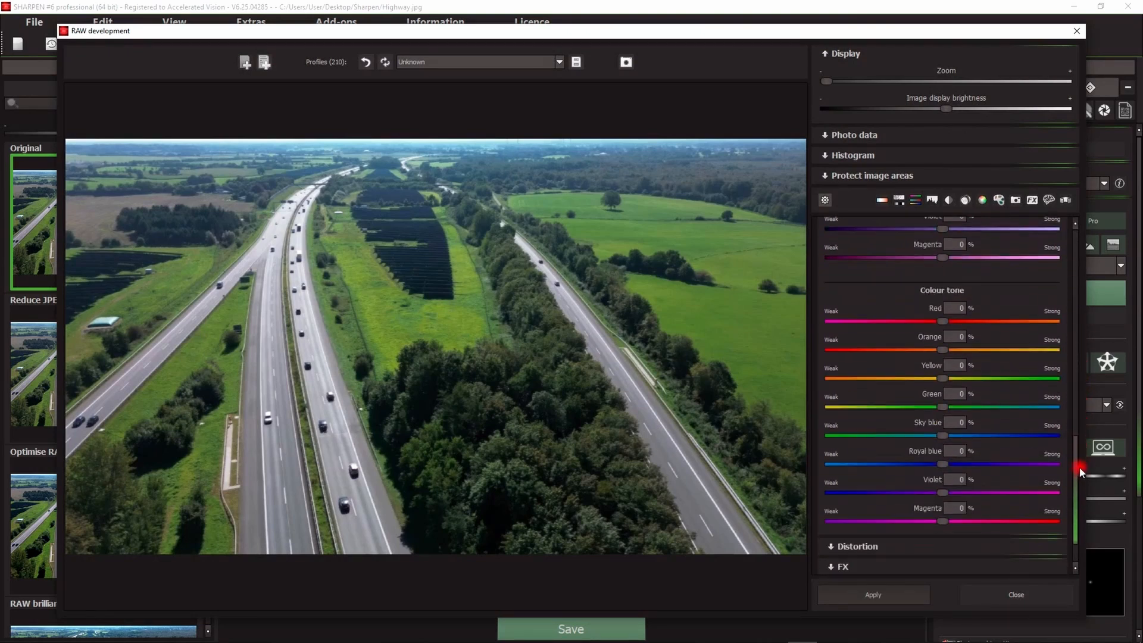
scroll(984, 399, up, 3)
scroll(984, 399, up, 3)
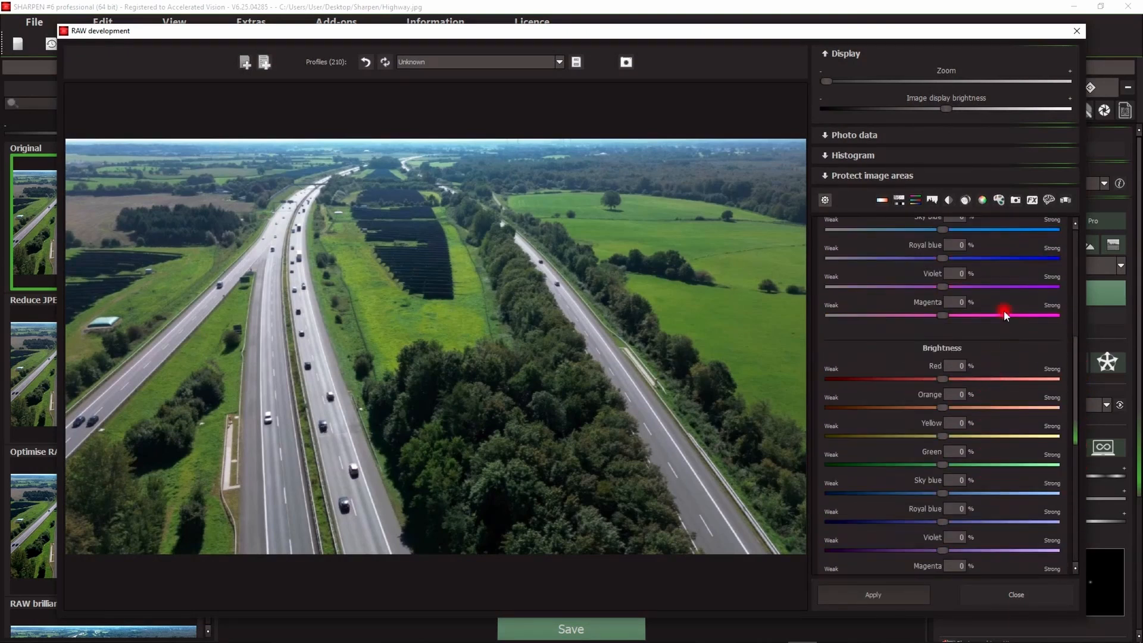
click(845, 54)
scroll(862, 198, up, 5)
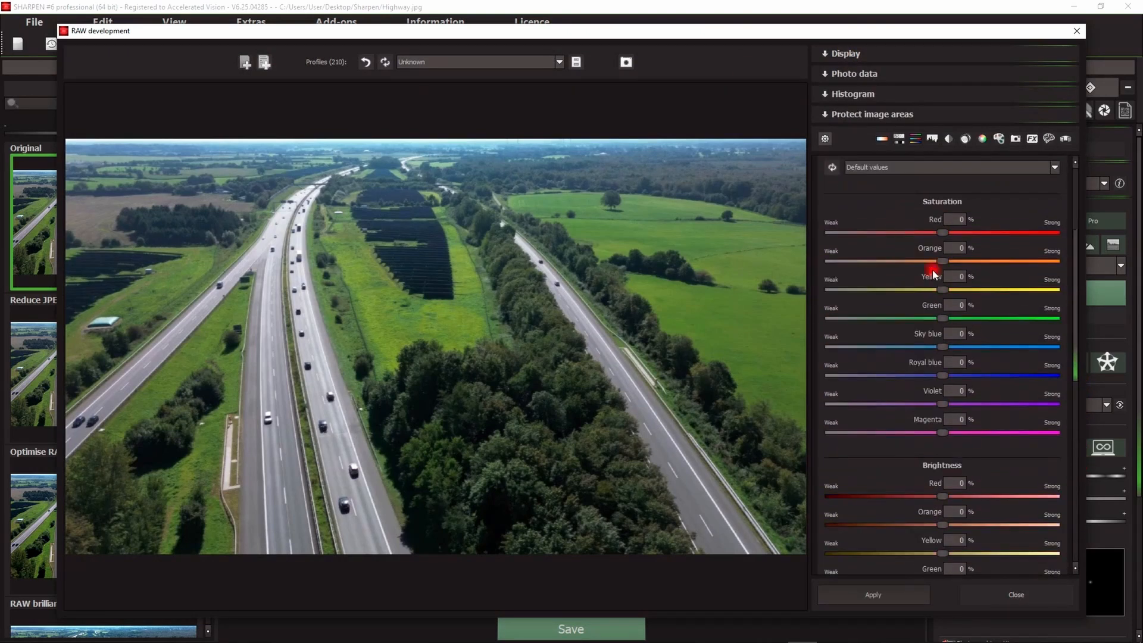
Step: Review the Protect image areas options in RAW development, keeping image areas unprotected, and close RAW development without applying changes
click(855, 116)
click(890, 131)
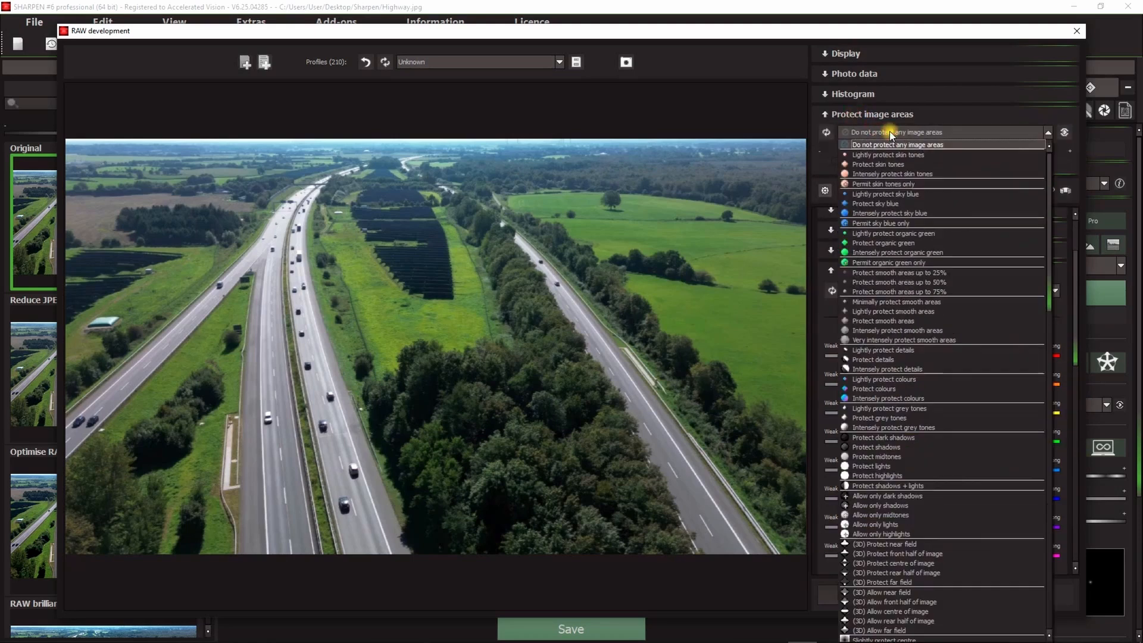
scroll(922, 476, down, 3)
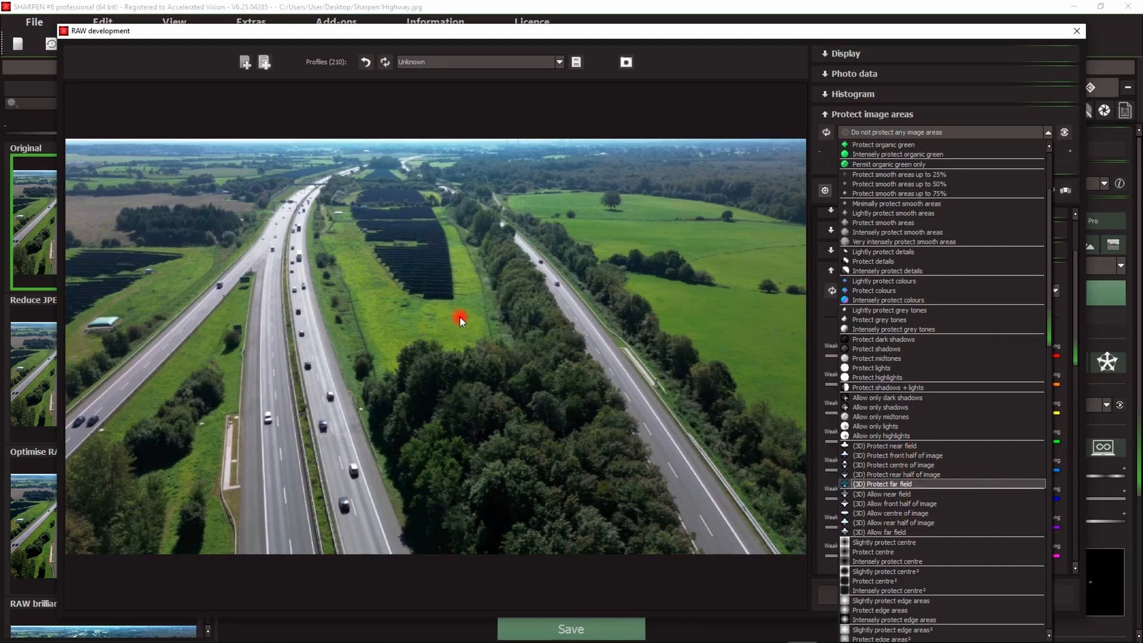
click(437, 315)
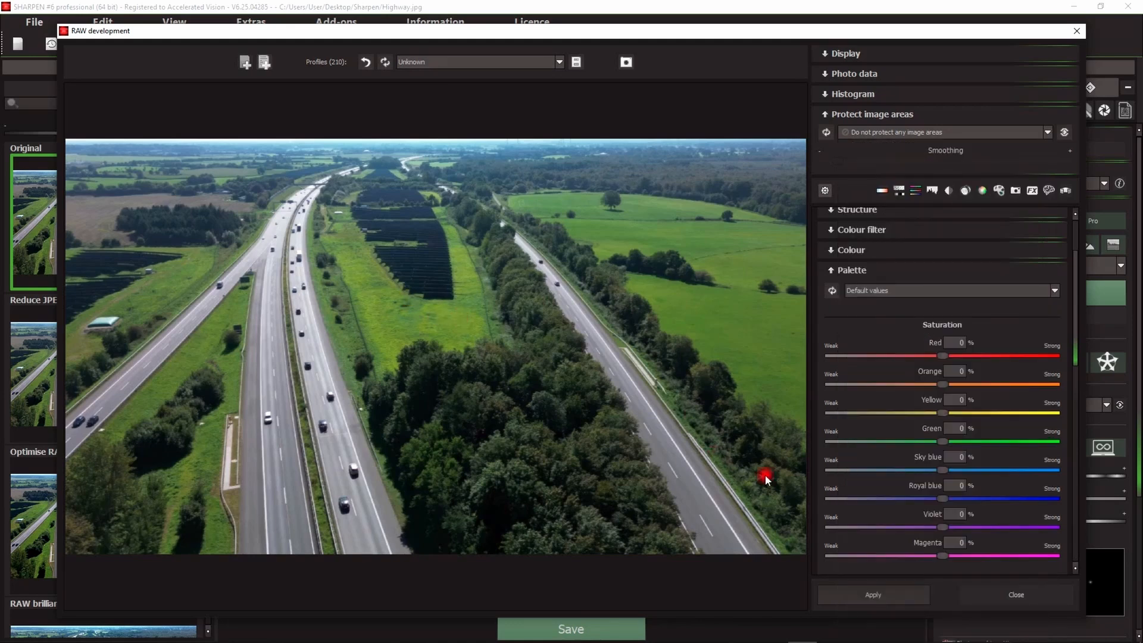
click(1004, 593)
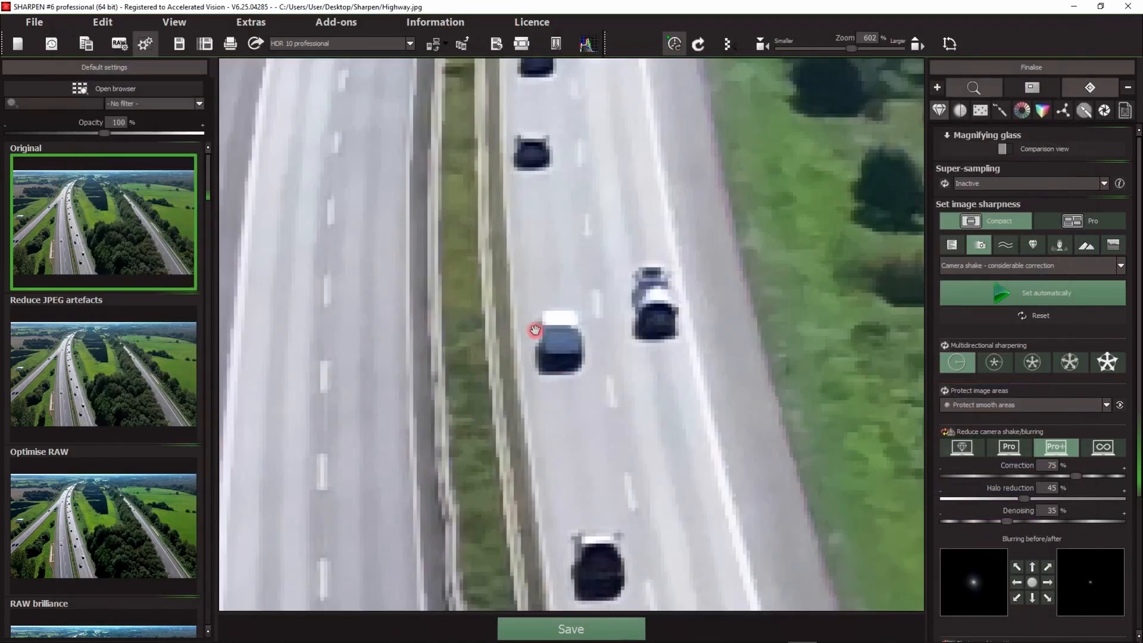
Step: Show the whole highway photo and review the sharpening's Protect image areas presets, including the 3D options, keeping Protect smooth areas
double_click(535, 330)
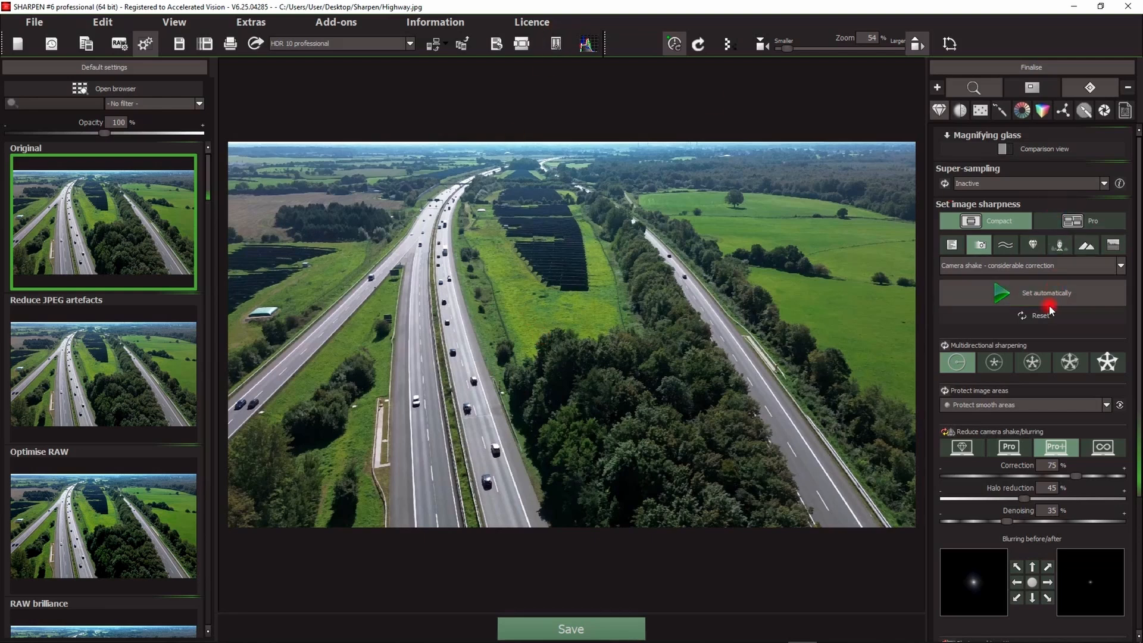
click(1015, 405)
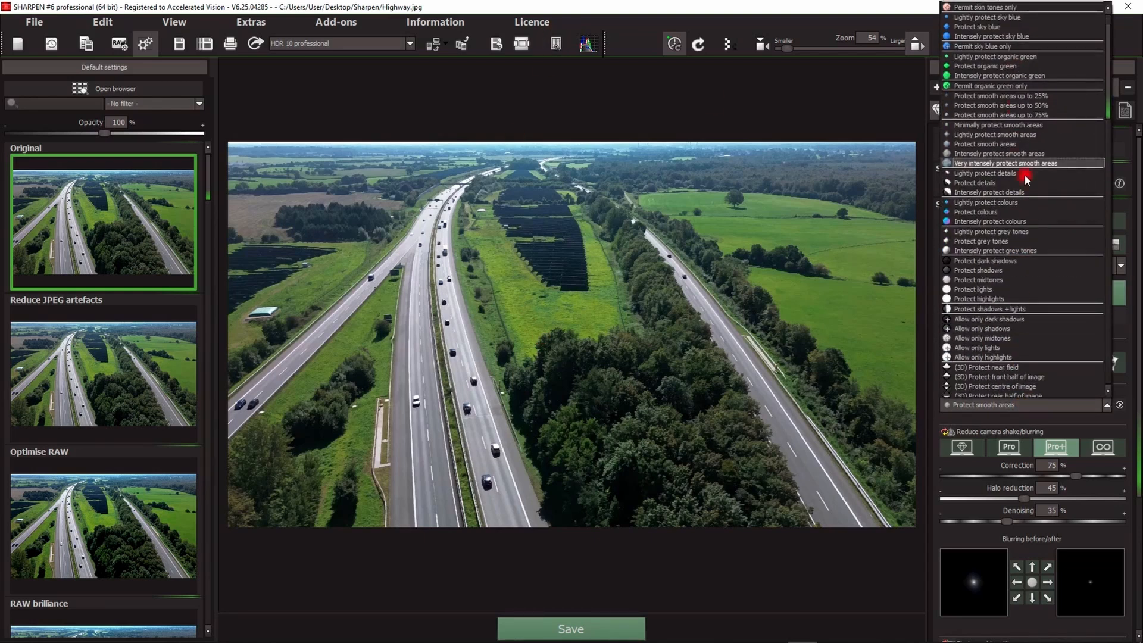
scroll(1029, 238, down, 3)
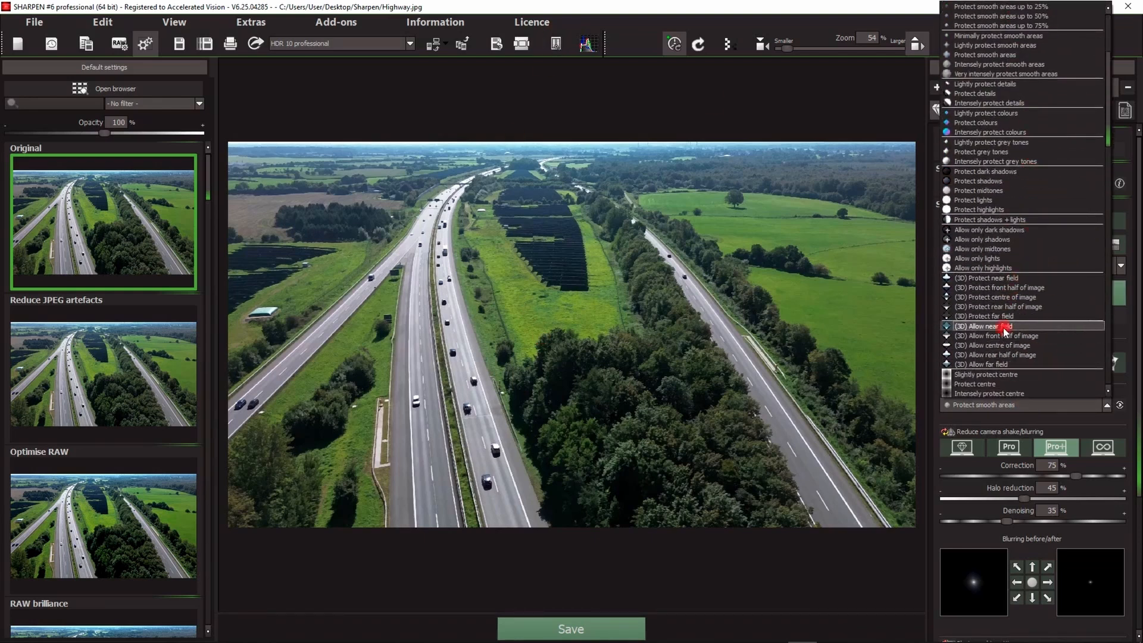
scroll(1014, 306, down, 9)
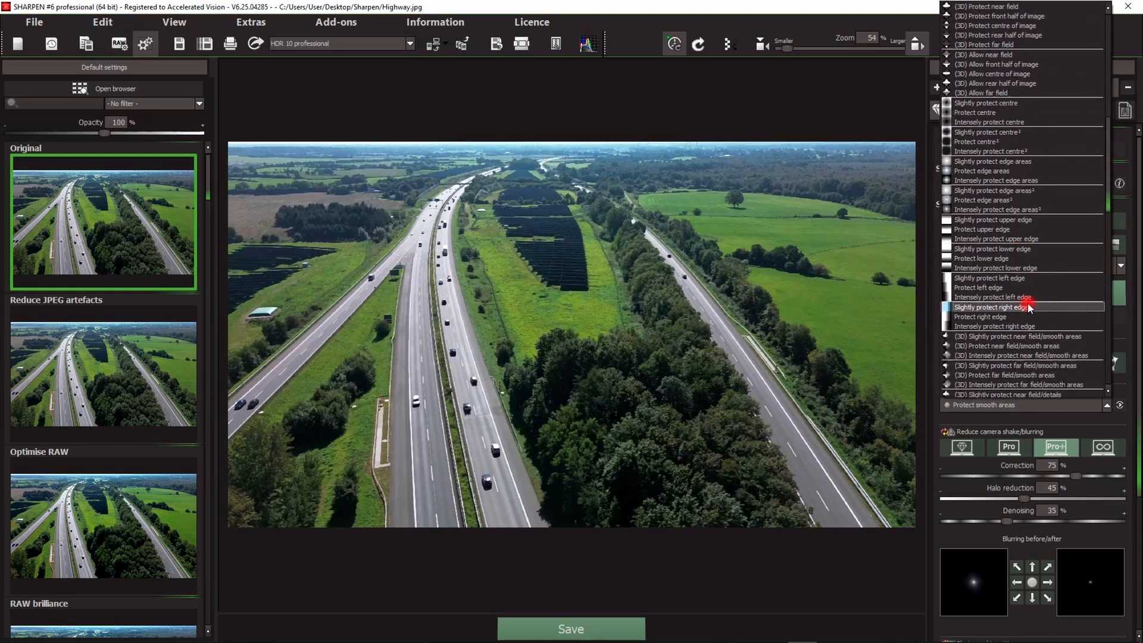
scroll(1028, 307, down, 5)
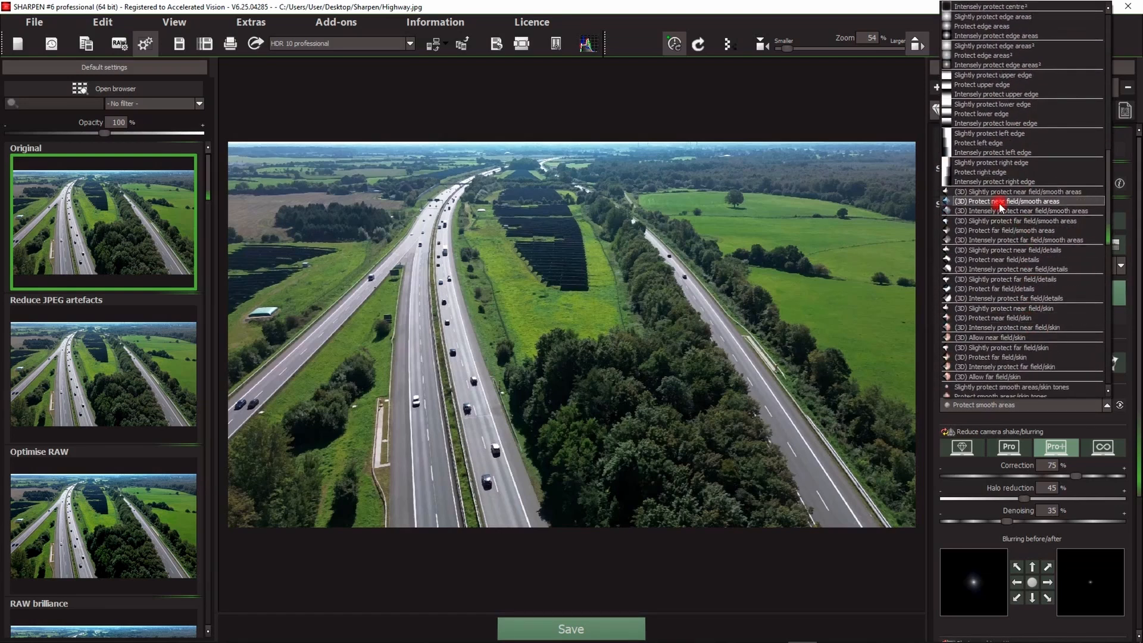
click(649, 229)
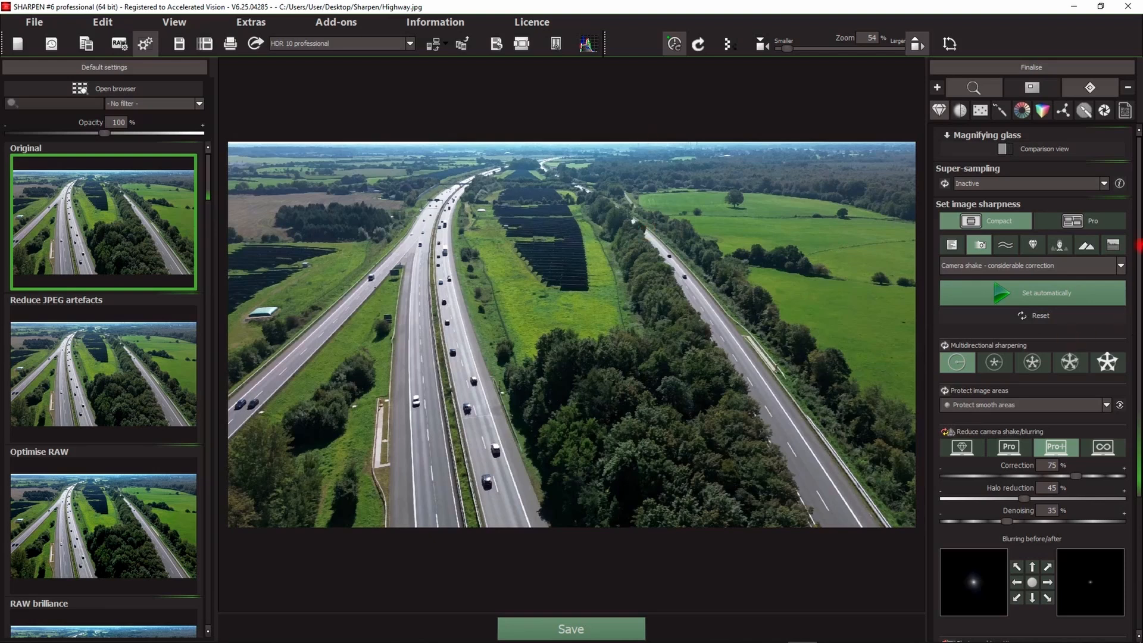
scroll(1138, 190, down, 2)
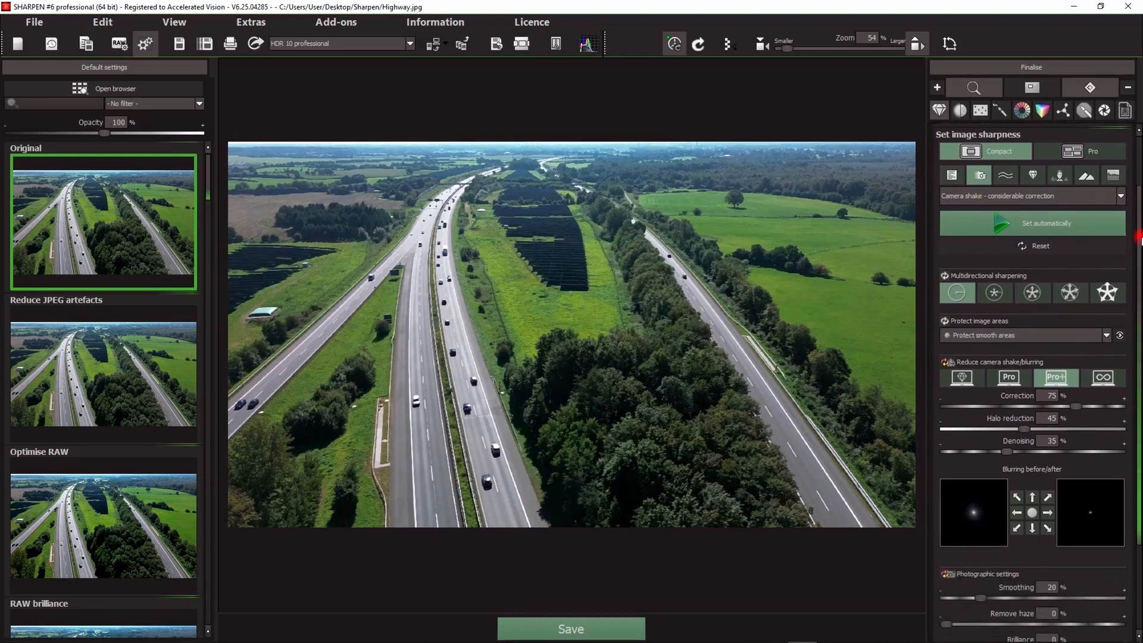